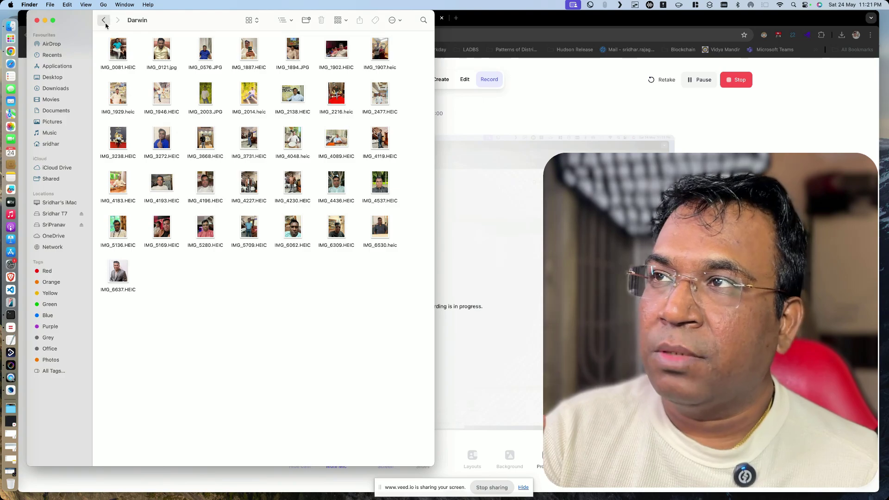
Step: Go back from the Darwin photo folder to the Dataset folder in Finder
click(105, 21)
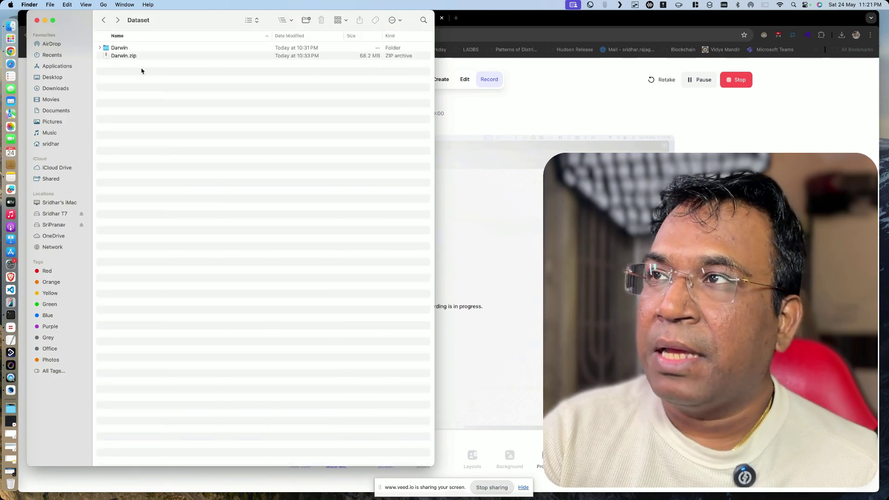
Step: Select Darwin and Darwin.zip, then minimise Finder to show the Hugging Face darwin repository
click(119, 48)
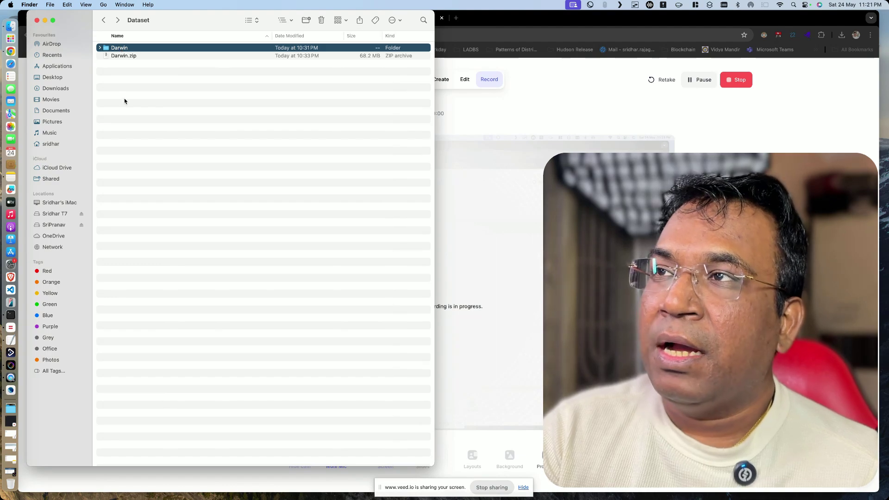
click(123, 56)
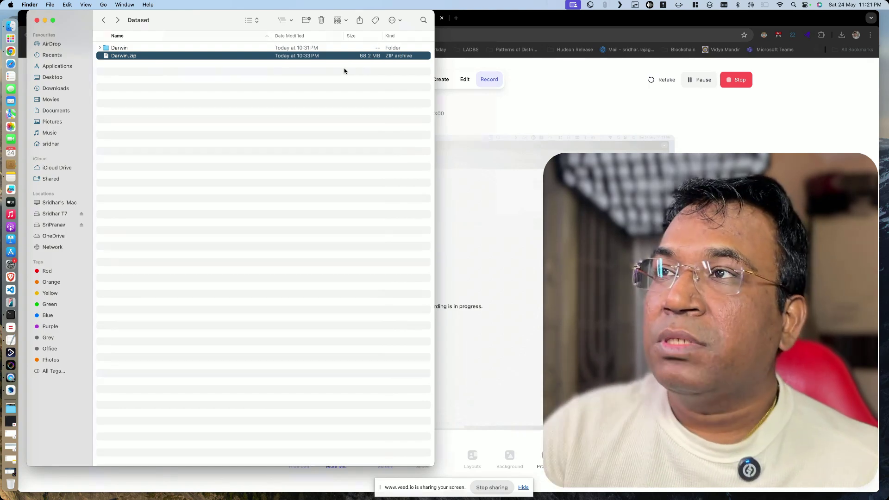
click(45, 21)
click(208, 19)
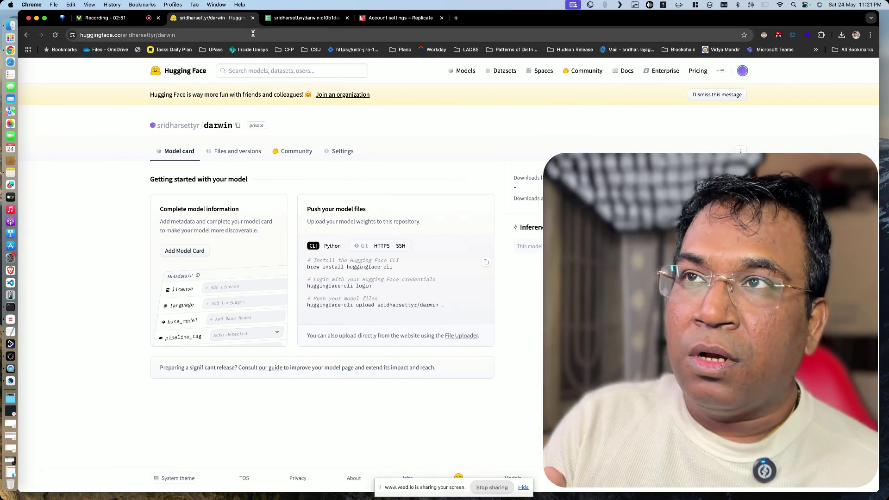
Step: Switch to the Replicate darwin tab, check the account menu, and go to Replicate's home page
click(297, 19)
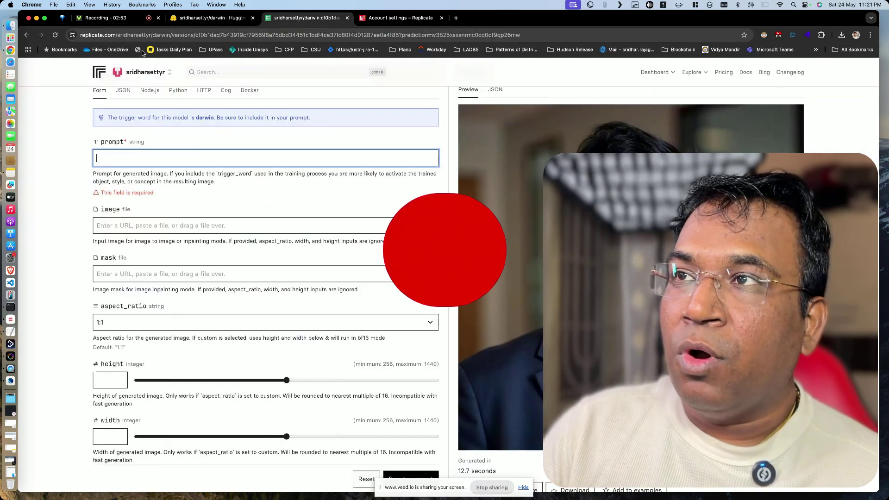
click(140, 80)
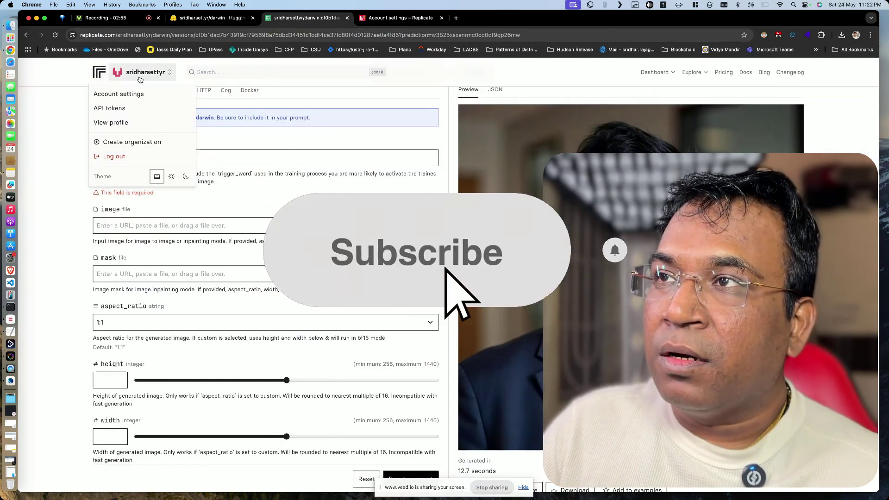
click(111, 79)
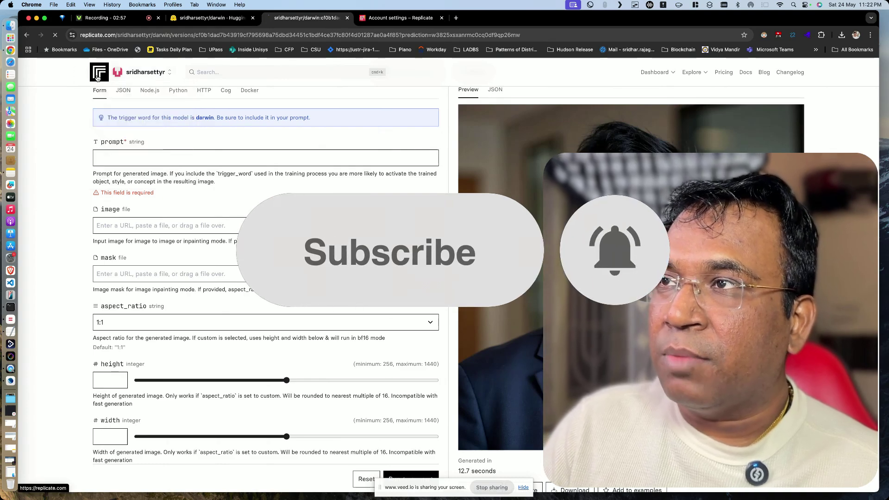
click(98, 77)
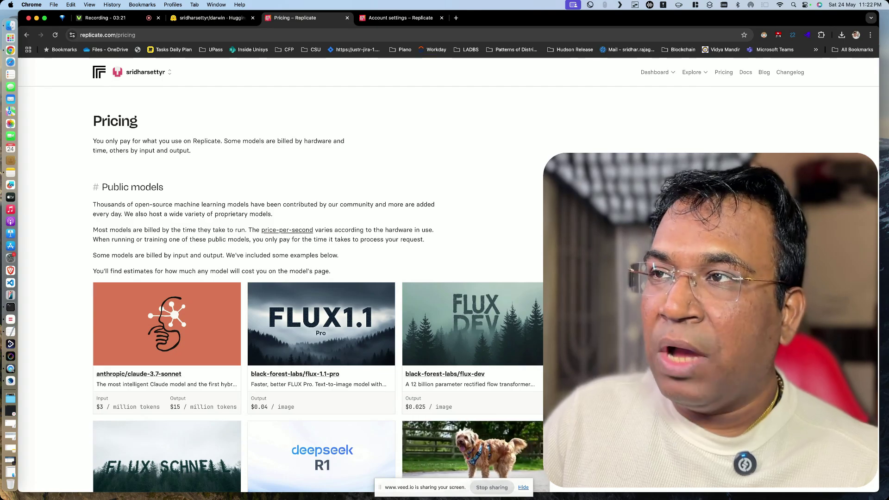
Step: Review Replicate's model prices, like flux-dev at $0.025 per image, then return to Hugging Face darwin
scroll(318, 291, down, 2)
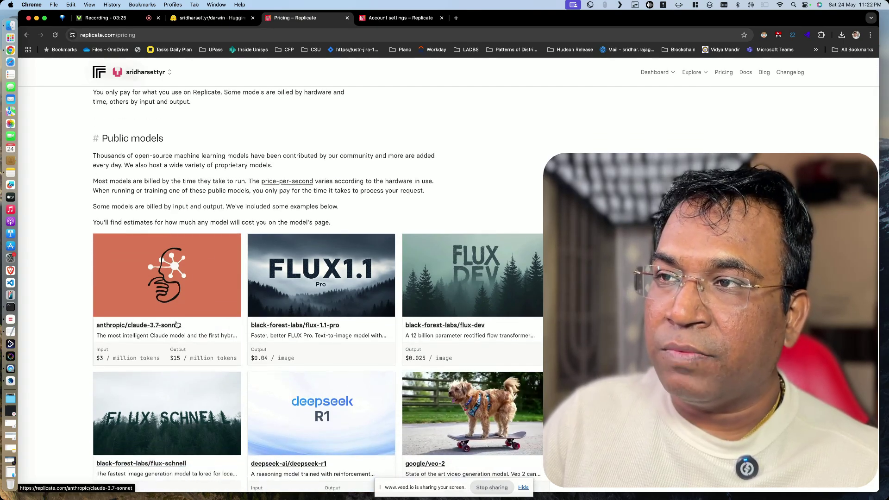
scroll(423, 262, down, 2)
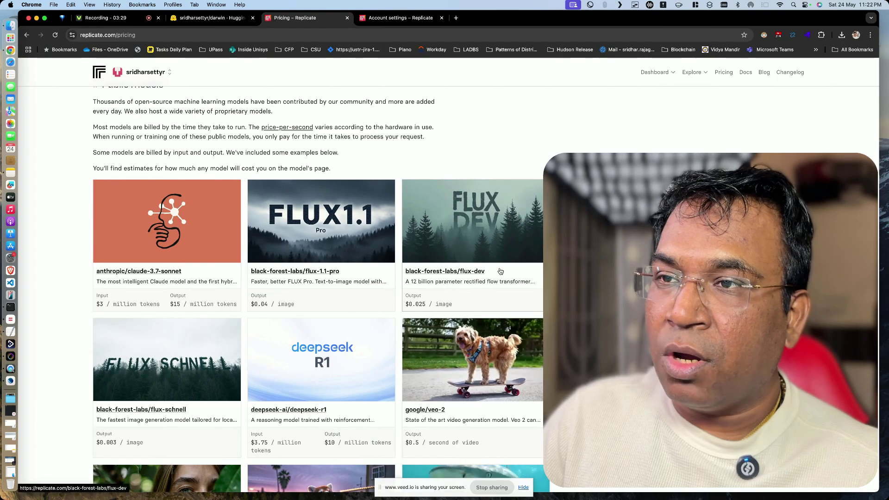
scroll(500, 271, down, 4)
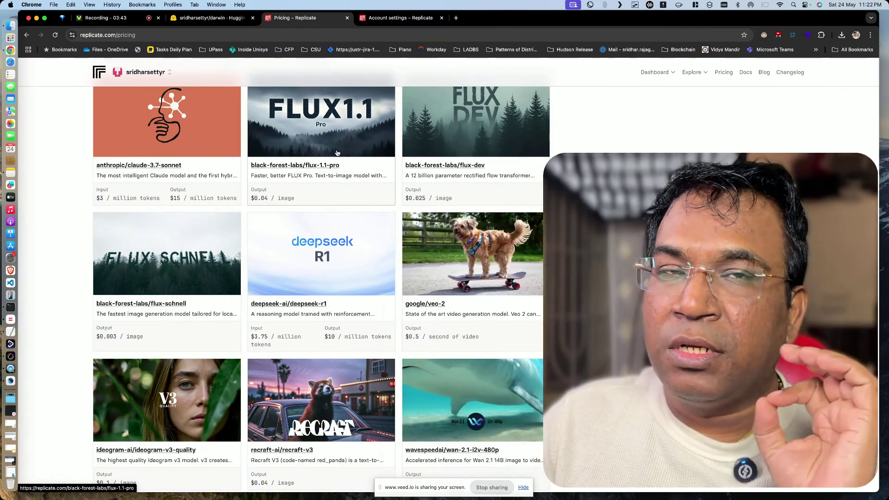
scroll(337, 153, down, 2)
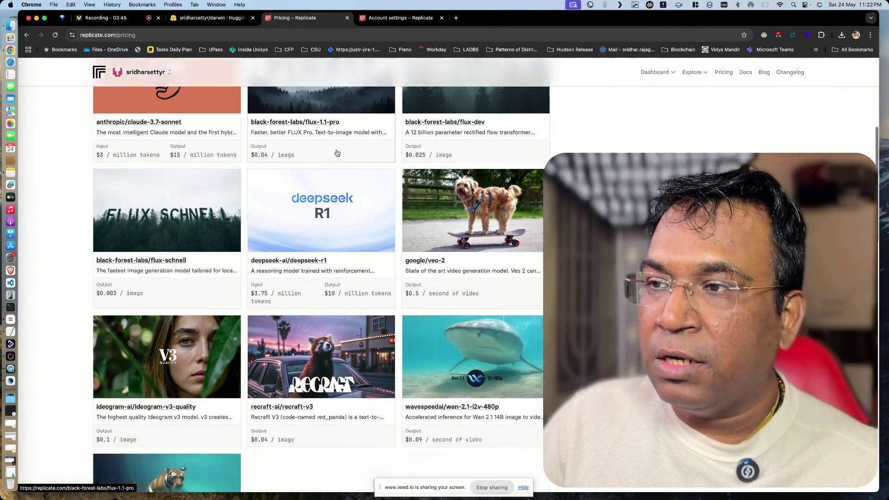
scroll(337, 153, down, 5)
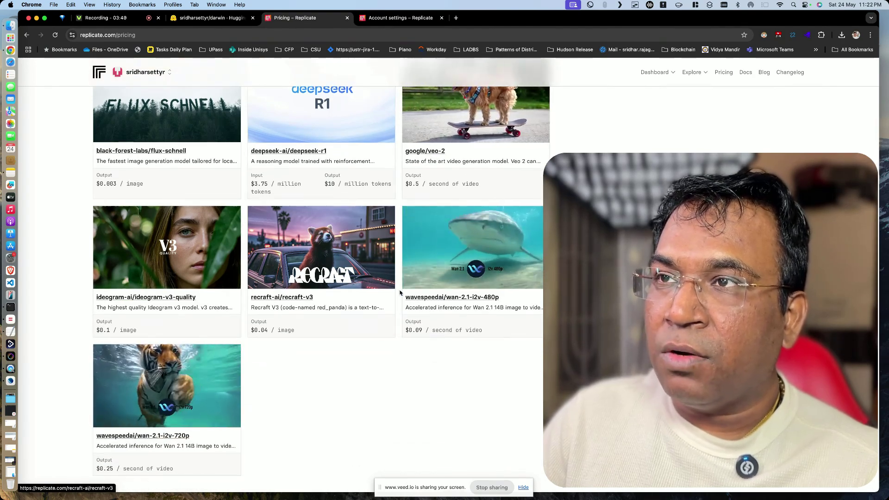
scroll(400, 292, up, 6)
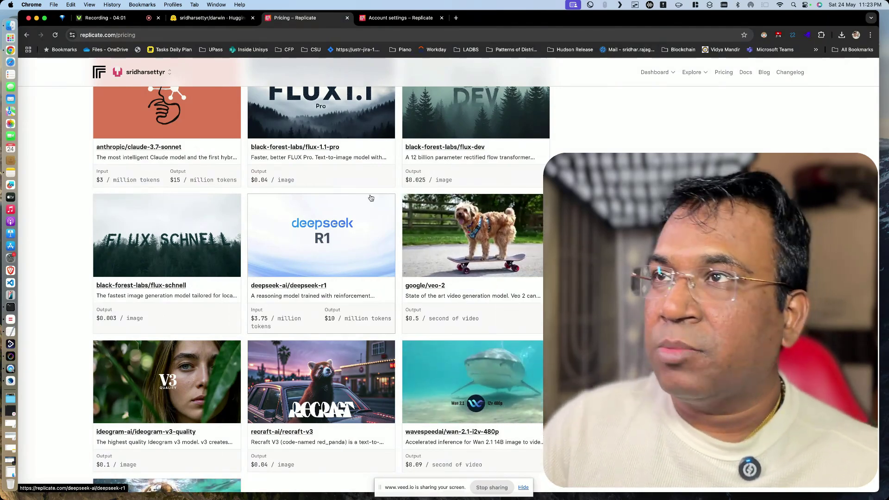
key(ctrl+shift+Tab)
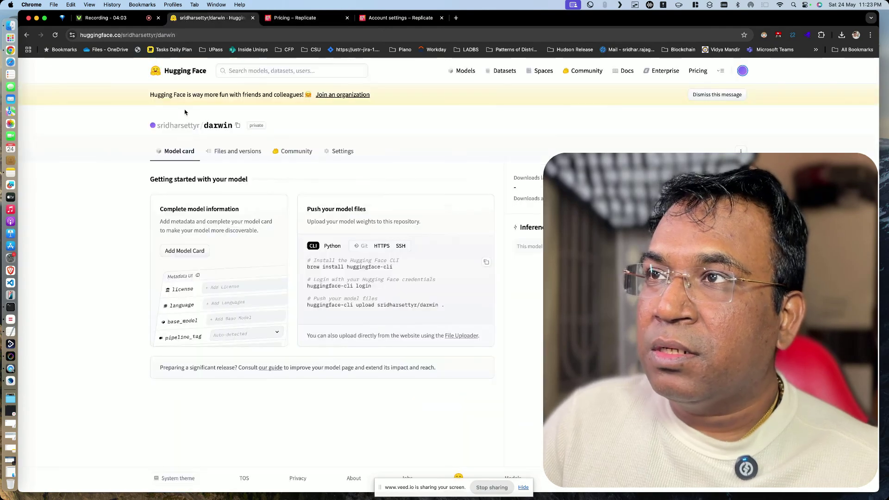
Step: Start a new public Hugging Face model repository named pintu
click(180, 77)
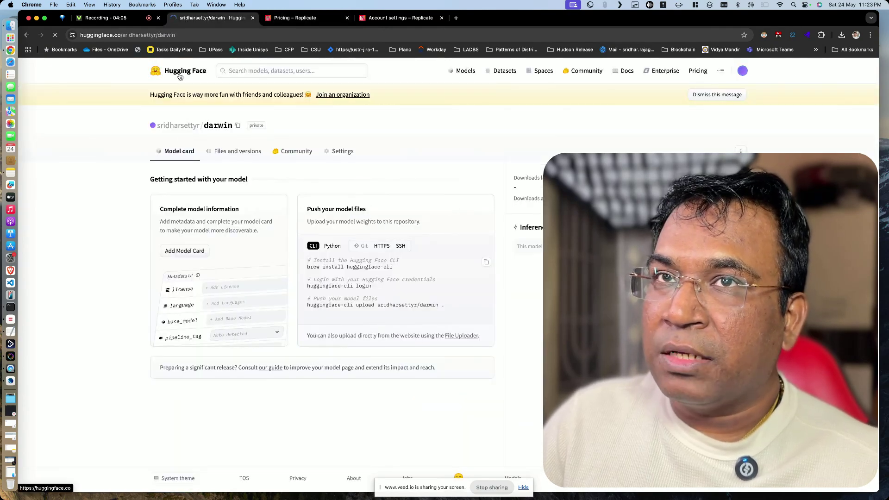
click(743, 71)
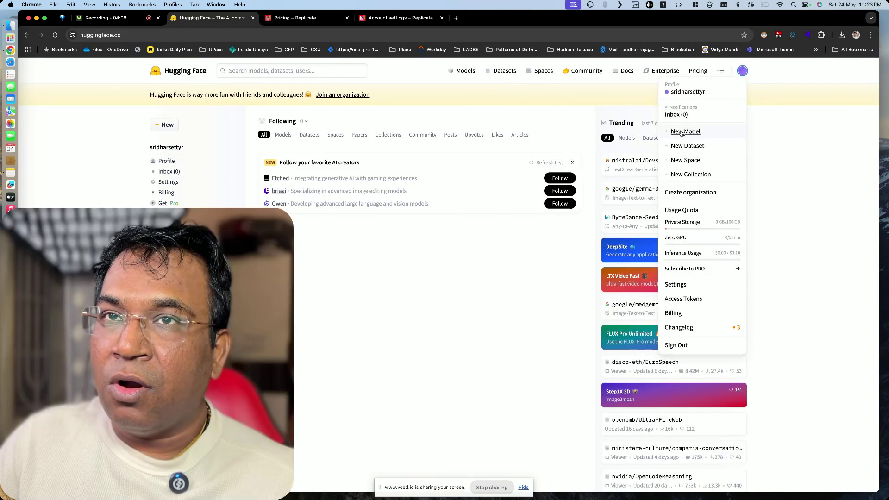
click(685, 132)
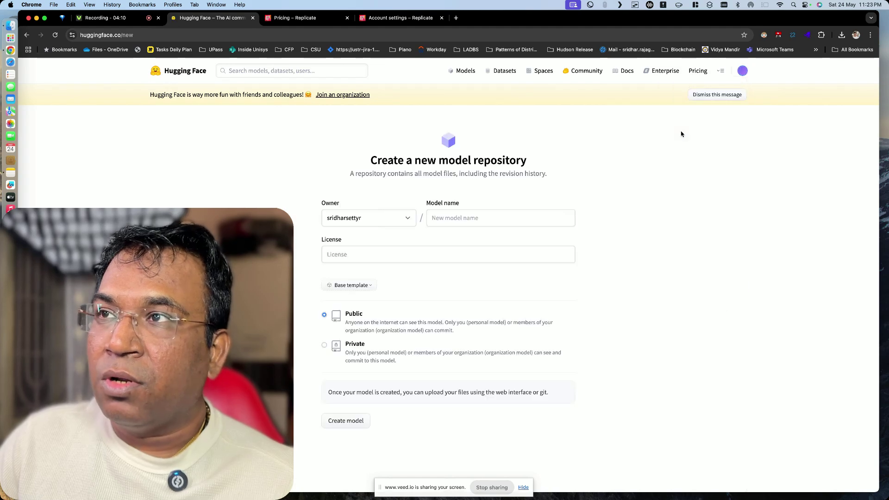
click(438, 217)
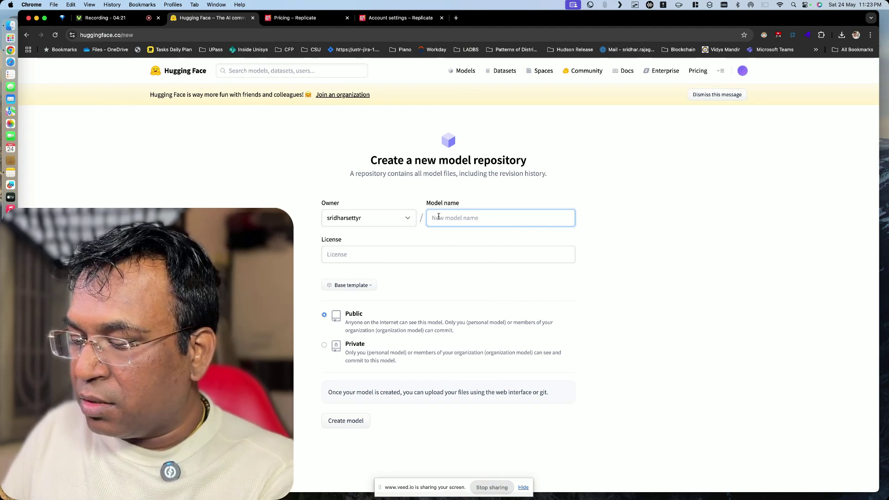
text(pintu)
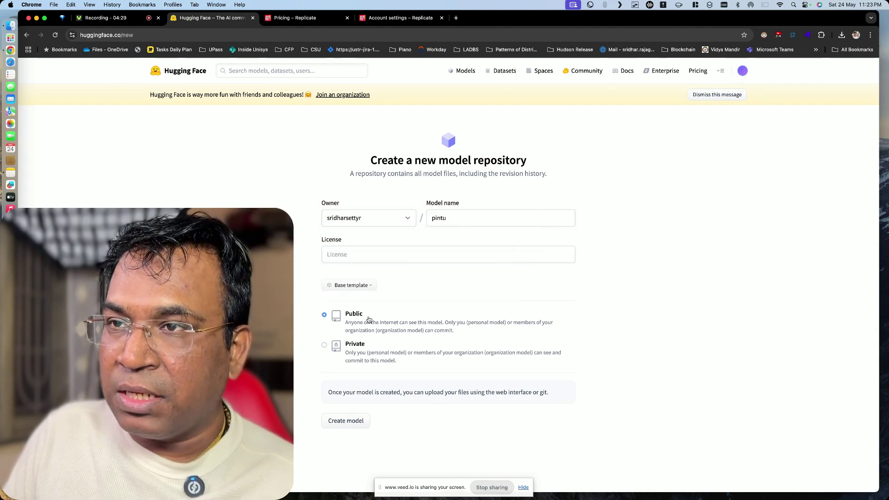
Step: Submit the pintu repository creation and switch to Replicate's Pricing tab
click(346, 421)
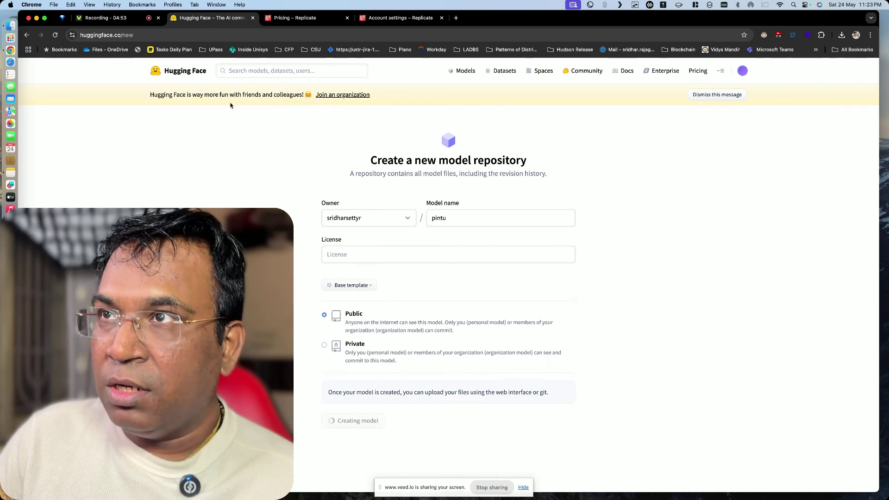
click(312, 18)
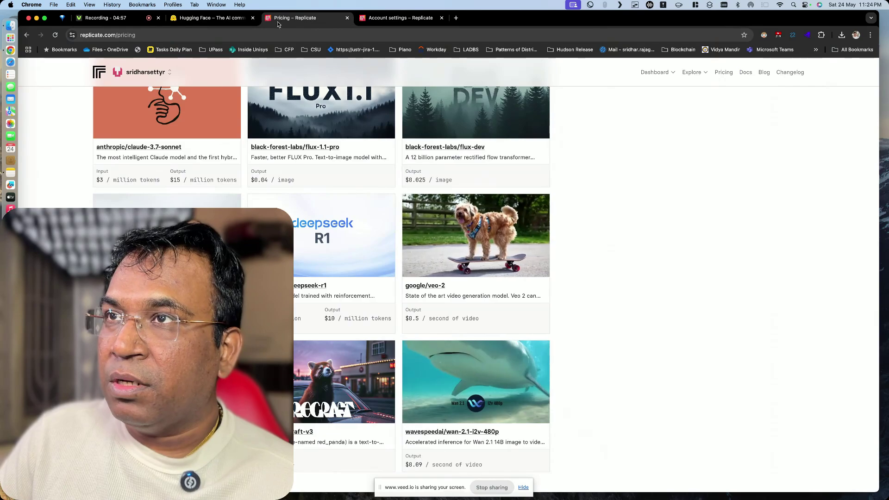
Step: Go to Replicate's home page and open the Dashboard menu toward the flux-dev-lora-trainer
click(100, 75)
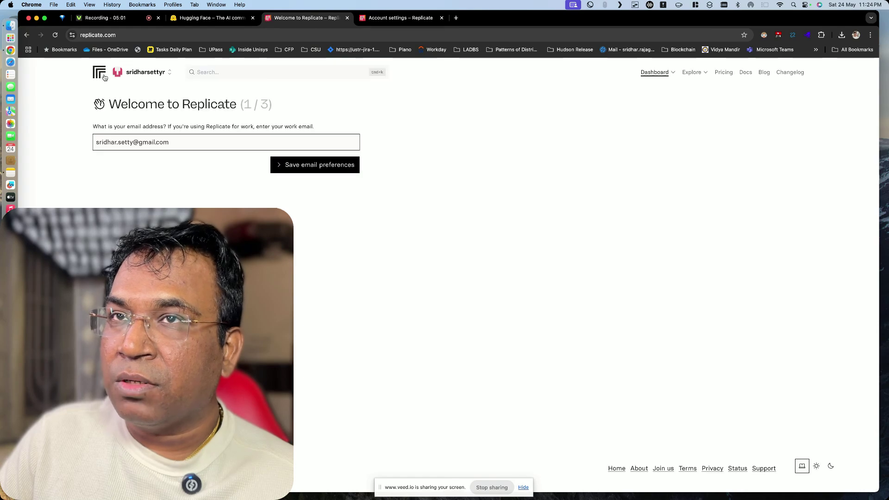
click(654, 73)
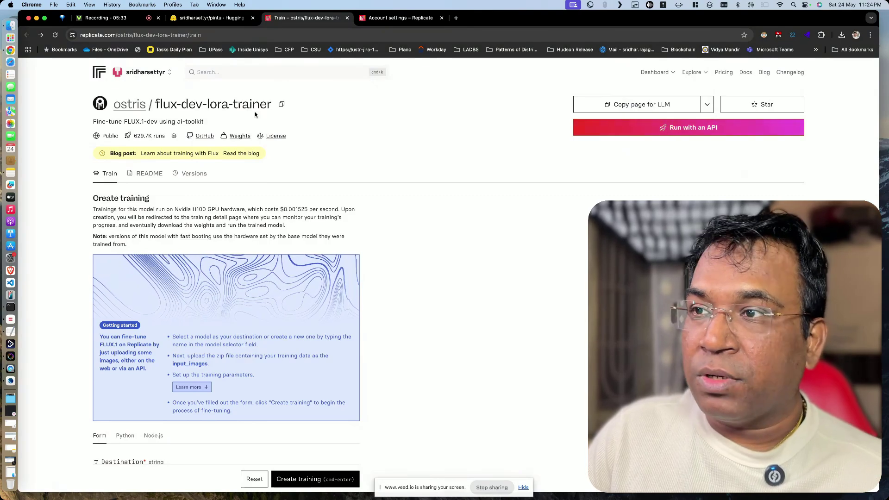
Step: Copy the pintu repository name from Hugging Face into Replicate's destination model field
scroll(527, 336, down, 3)
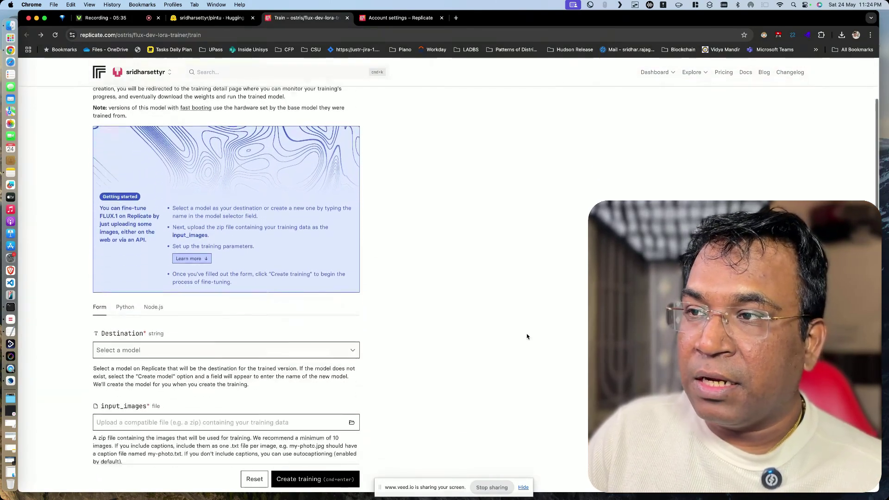
scroll(527, 336, down, 3)
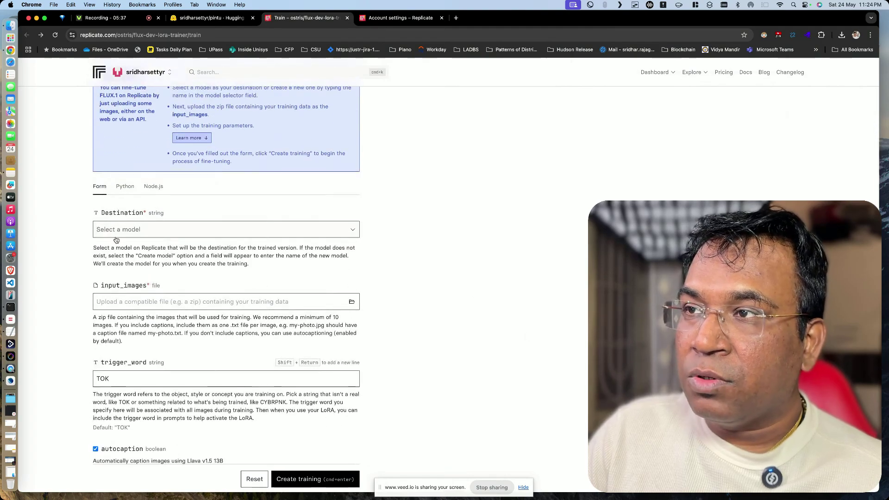
click(121, 231)
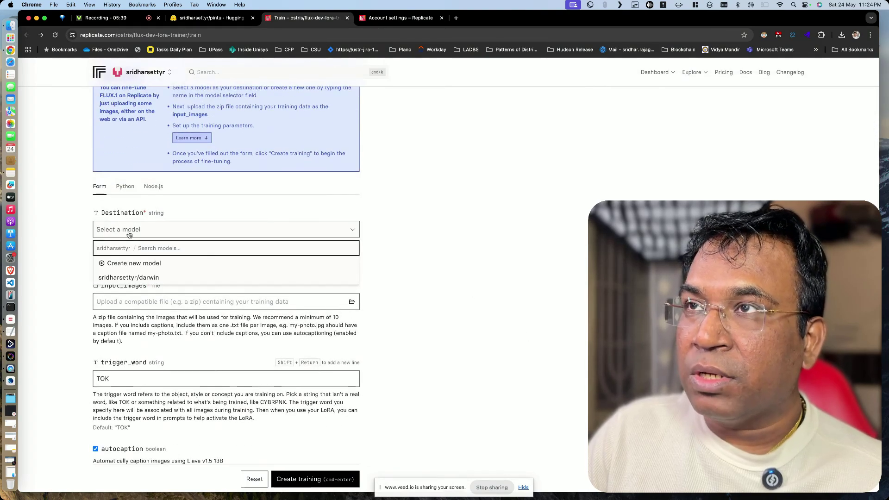
click(194, 18)
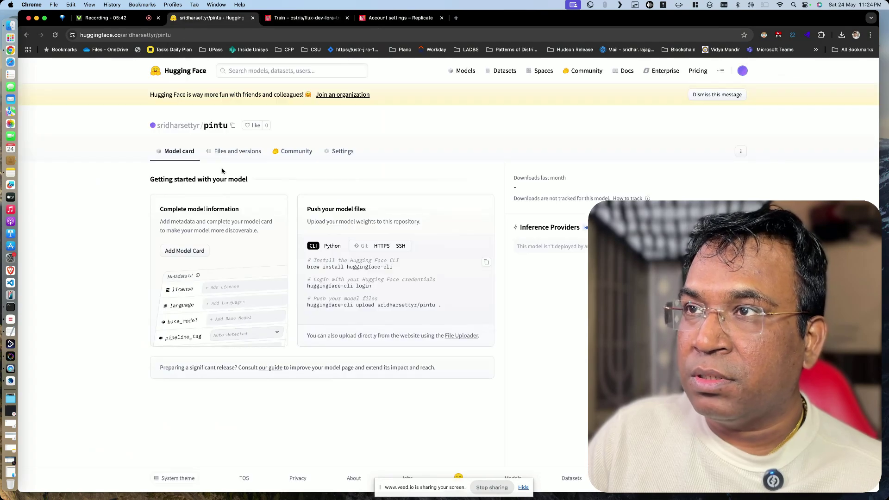
click(233, 127)
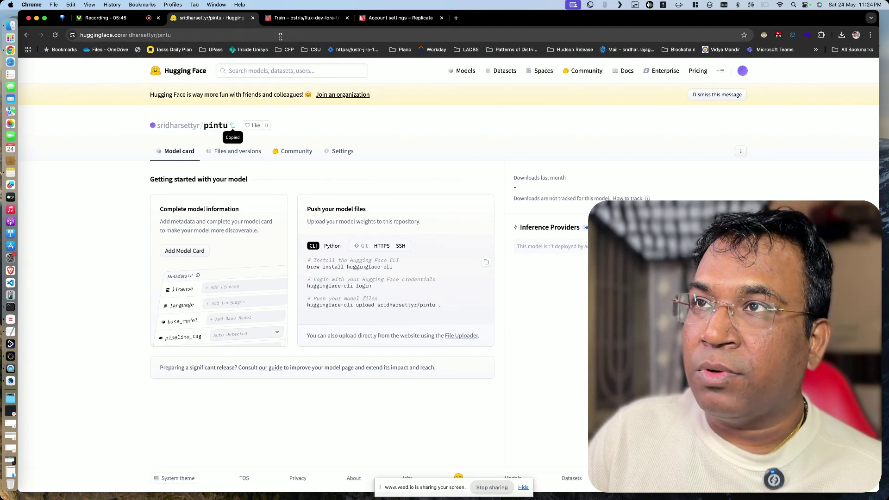
click(296, 18)
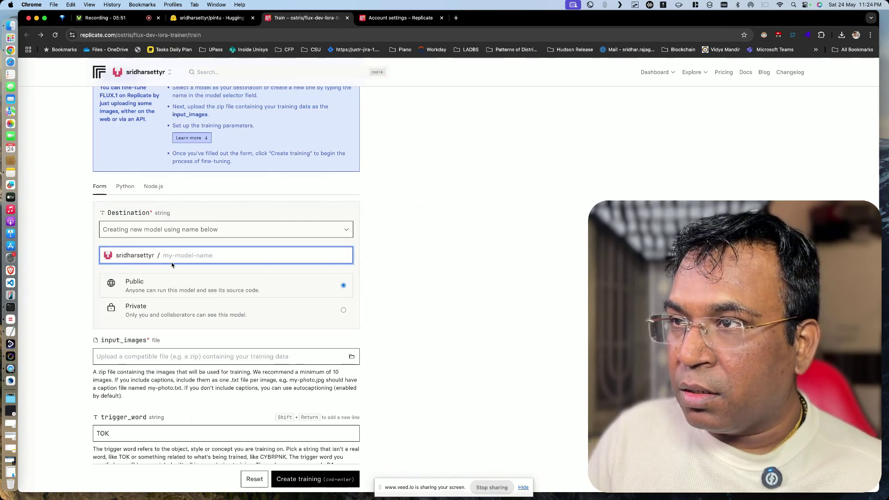
key(cmd+v)
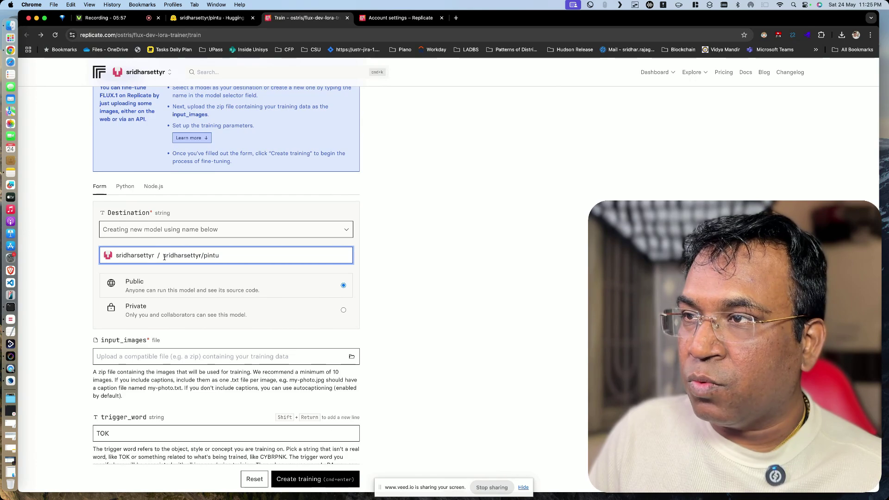
Step: Set the destination model name to pintu, make it private, and open the training-images upload area
drag(164, 256, 230, 254)
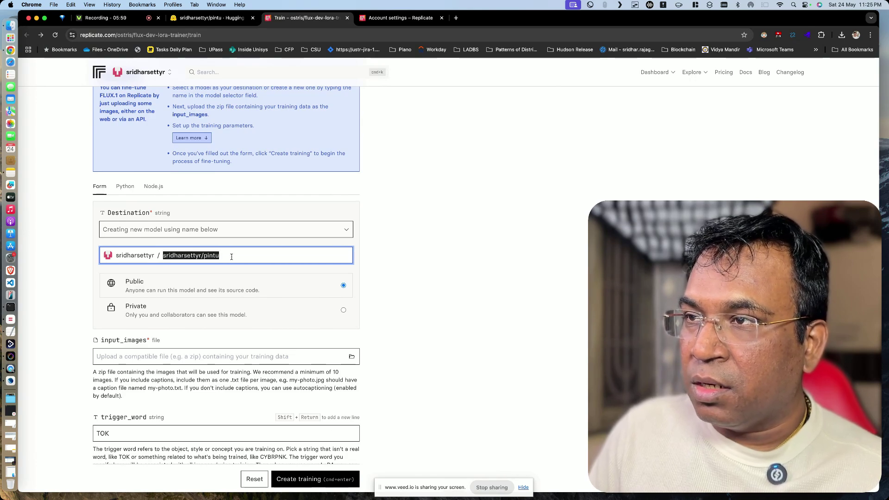
text(piontiu)
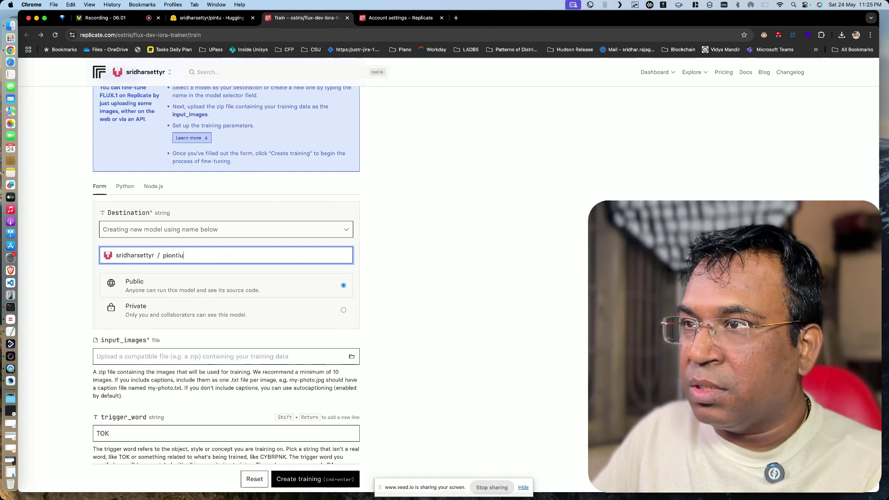
key(BackSpace)
key(BackSpace)
key(BackSpace)
key(BackSpace)
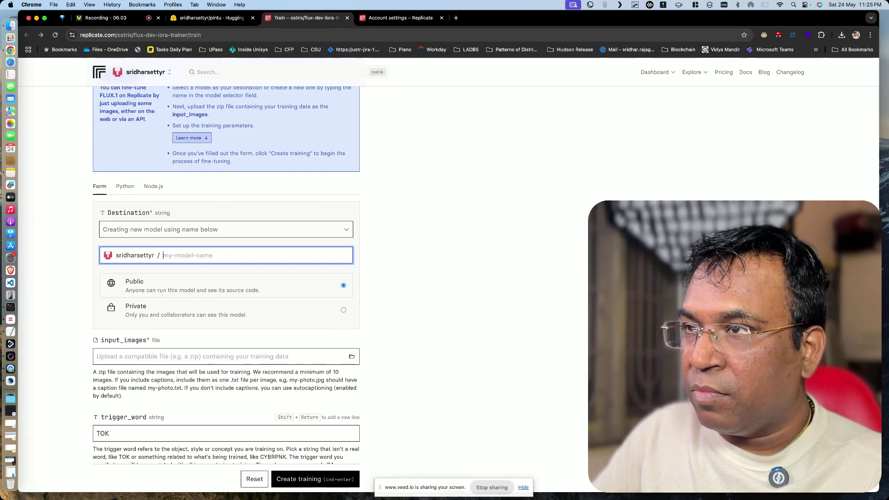
text(pintu)
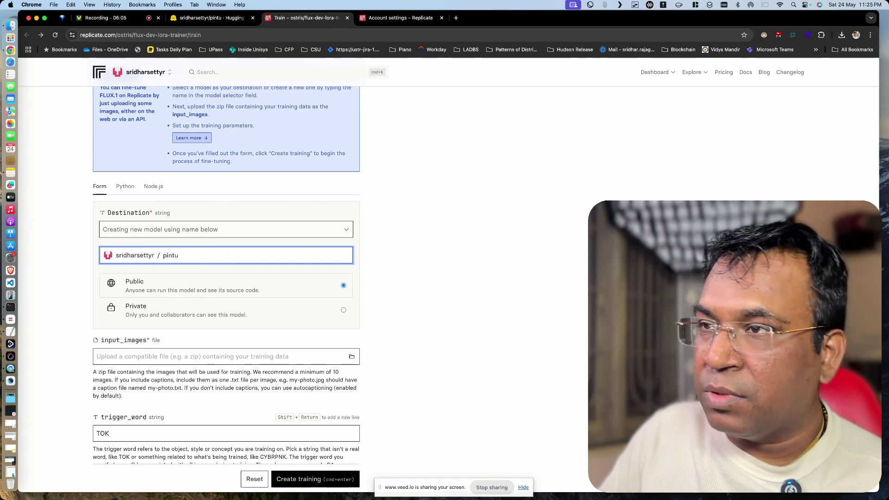
click(456, 276)
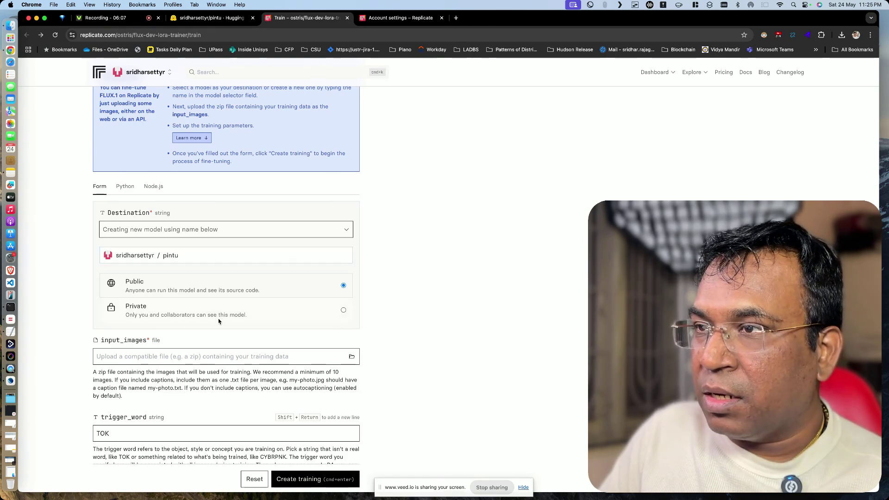
click(343, 309)
click(353, 357)
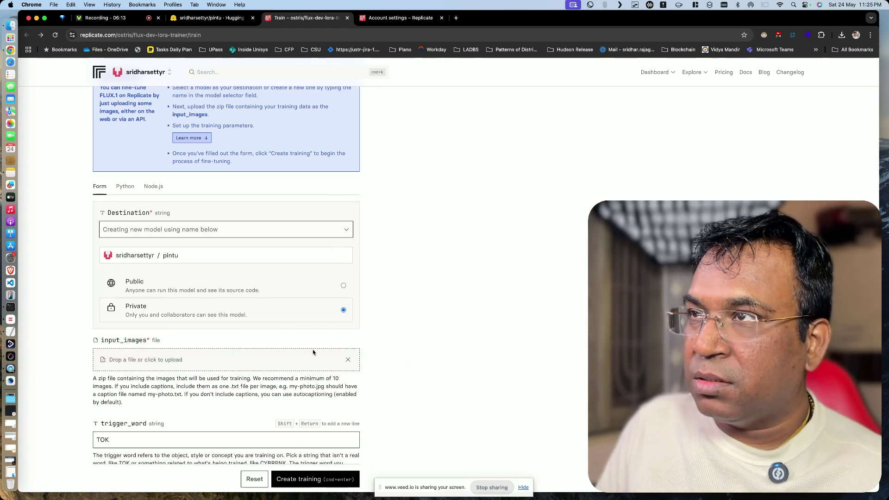
key(ctrl+Up)
Step: Upload Darwin.zip from the Dataset folder as the training images
click(188, 190)
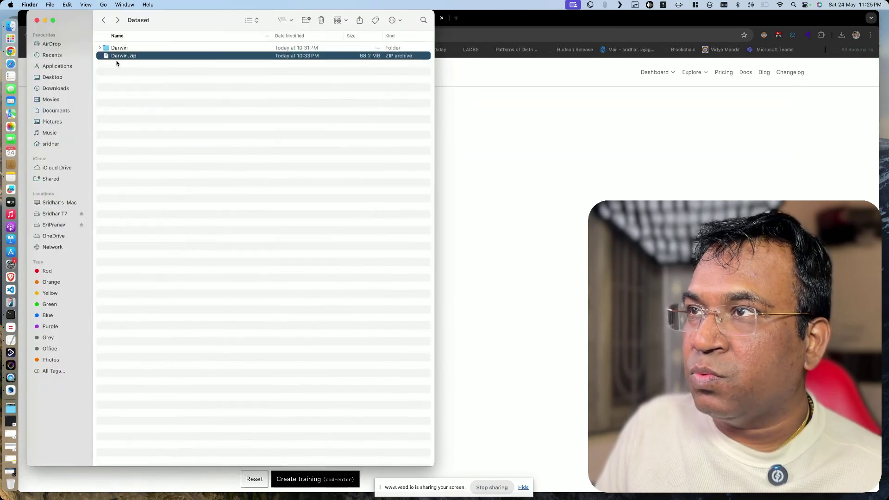
click(115, 49)
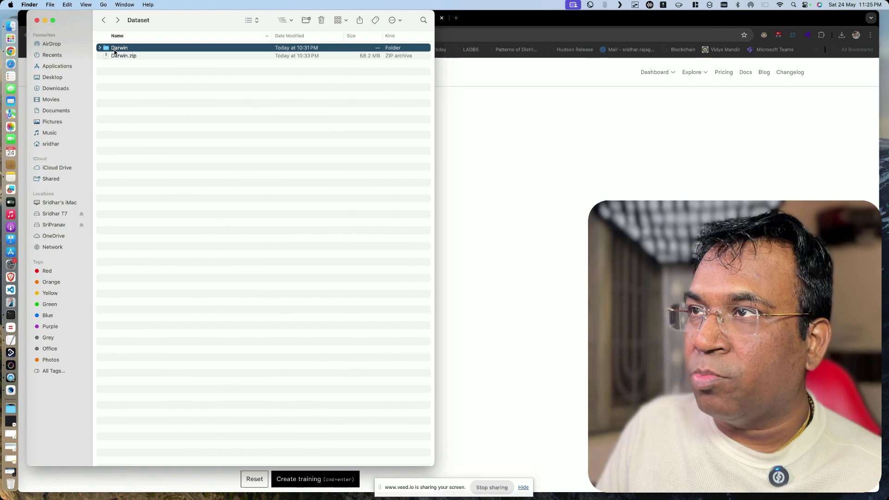
click(115, 57)
drag(115, 59, 215, 364)
Step: Replace the trigger word TOK with pintu
scroll(215, 360, down, 3)
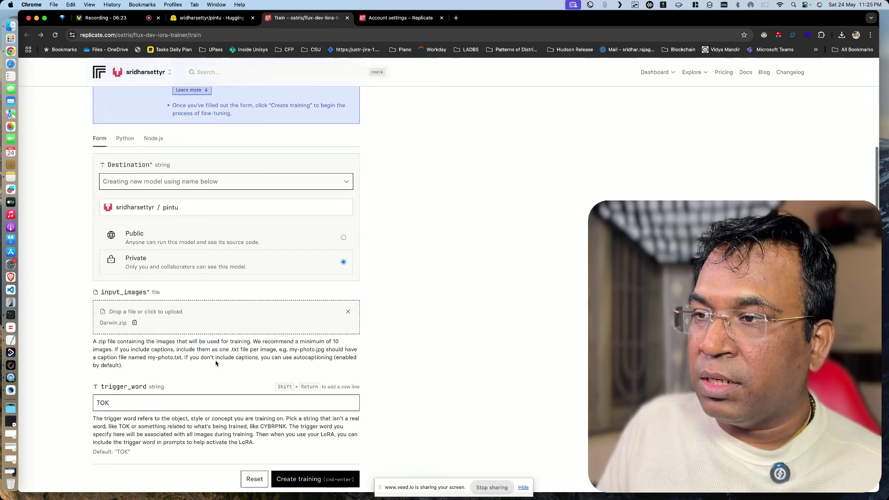
click(121, 373)
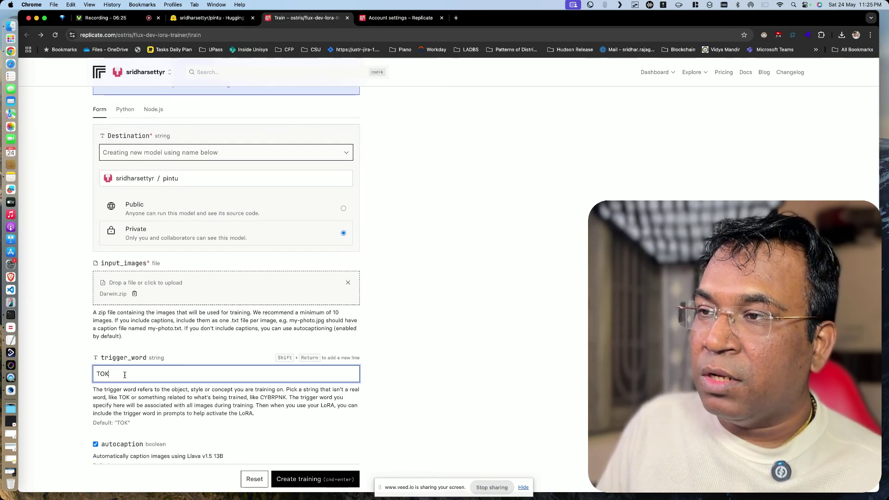
scroll(124, 373, up, 3)
scroll(124, 375, up, 8)
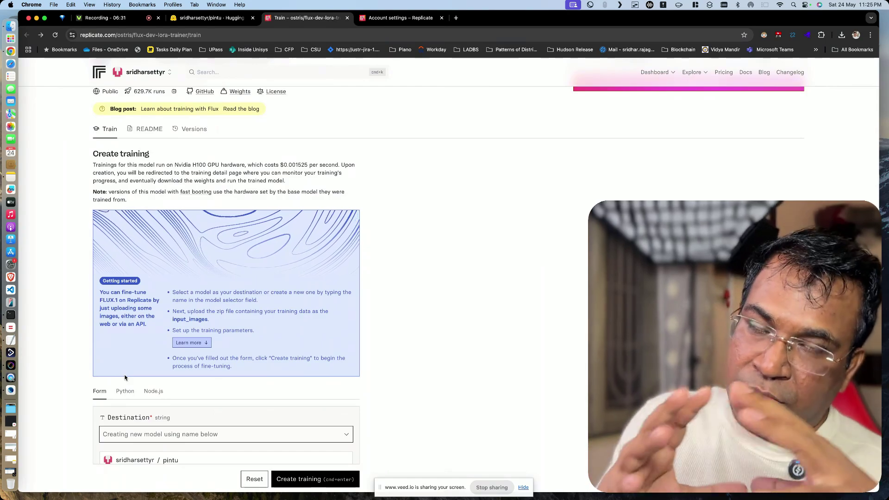
scroll(125, 377, down, 6)
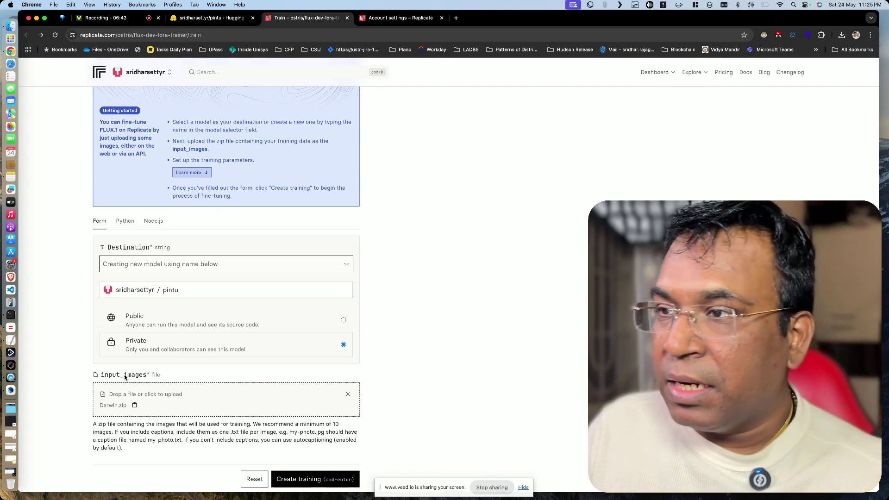
scroll(125, 376, down, 5)
drag(117, 352, 73, 349)
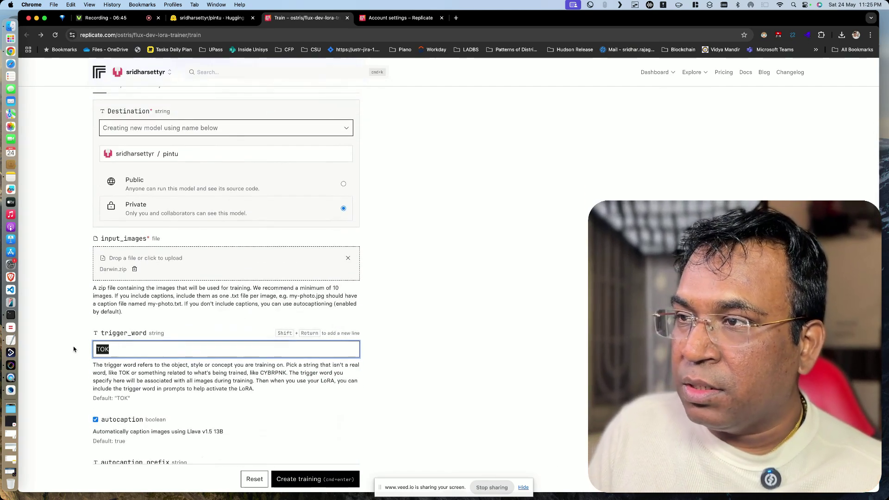
text(pintu)
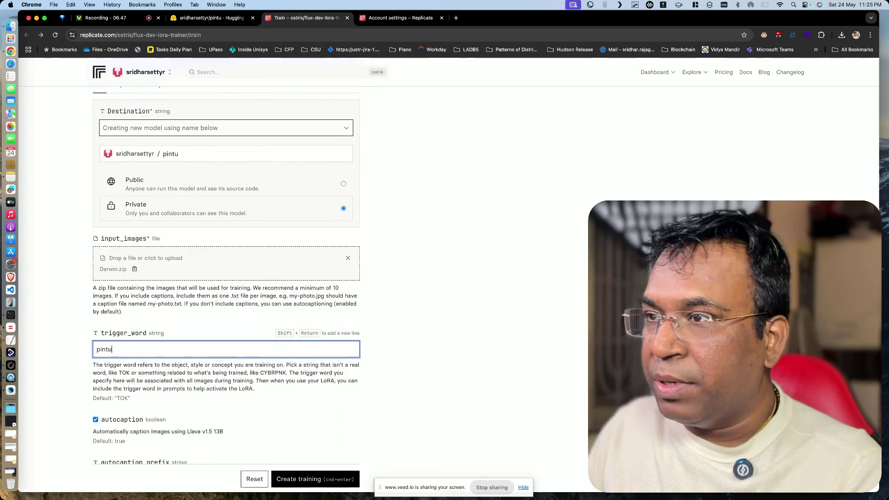
Step: Raise the training steps from 1000 to 2000
scroll(72, 345, down, 6)
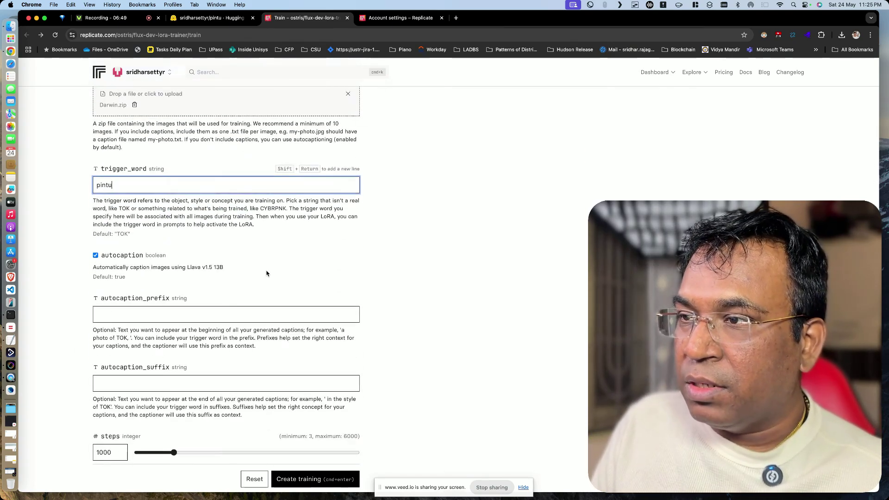
scroll(266, 273, down, 5)
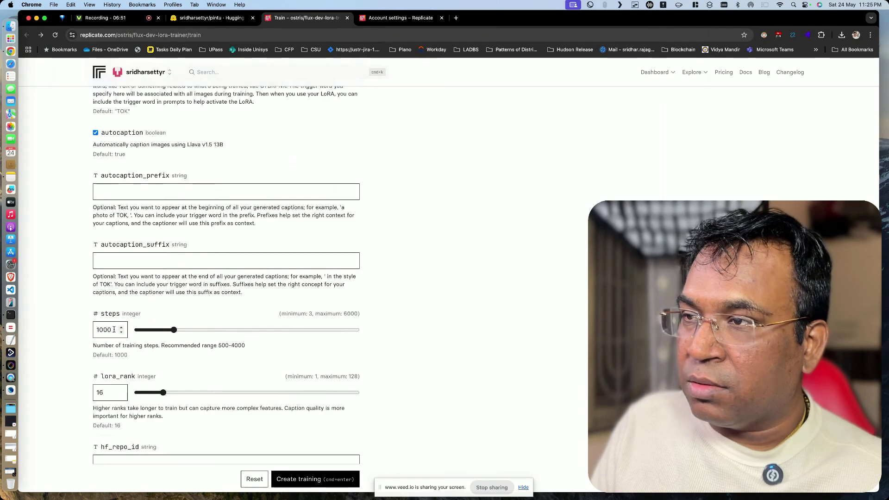
double_click(114, 330)
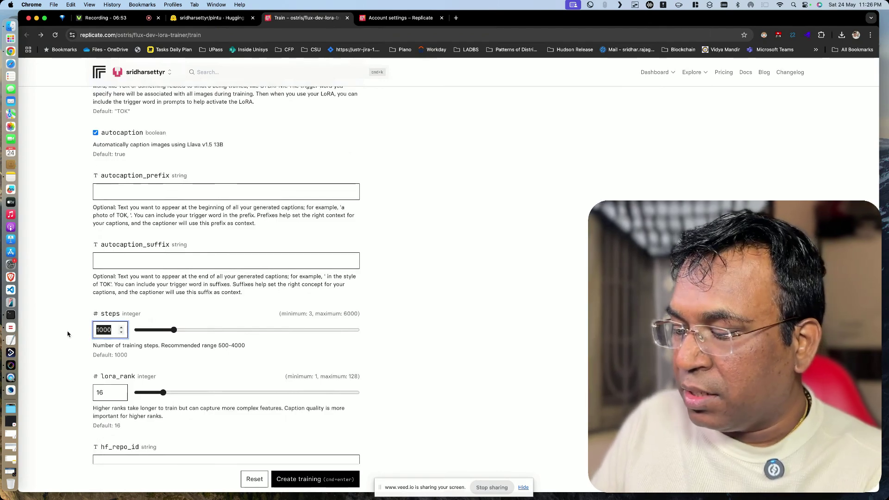
text(2000)
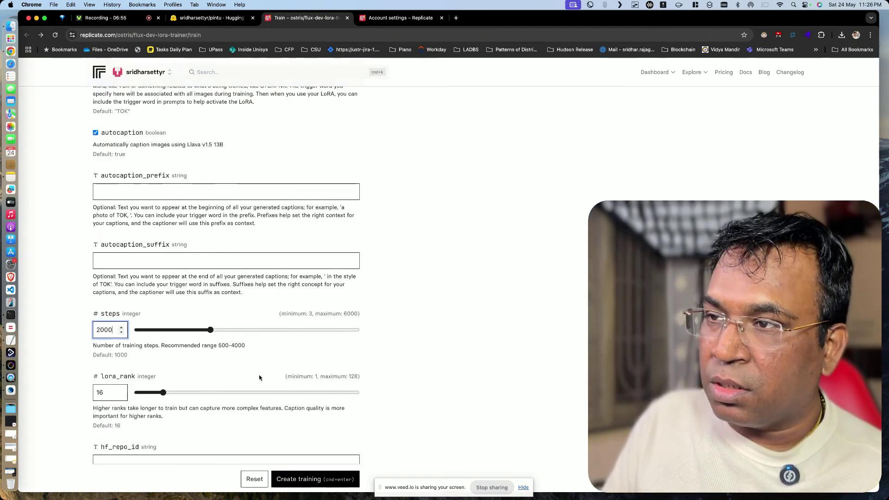
scroll(389, 353, down, 5)
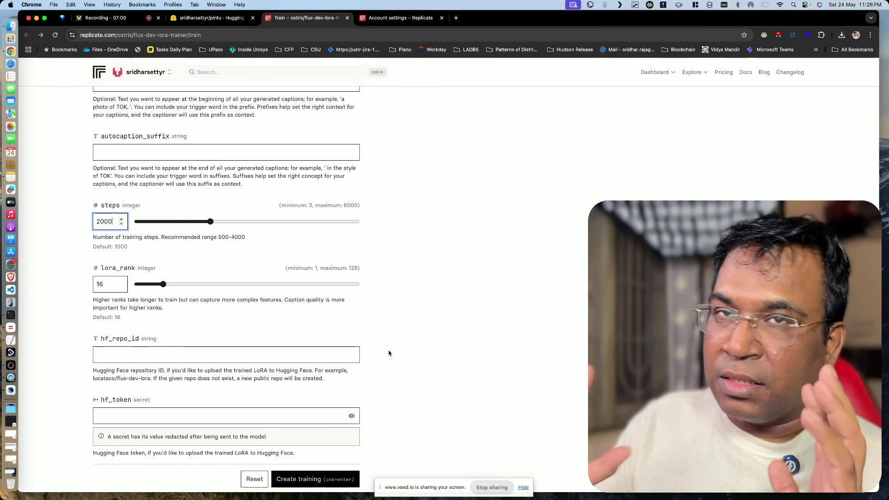
Step: Paste the pintu Hugging Face repository name into hf_repo_id, then return to the pintu page
click(130, 360)
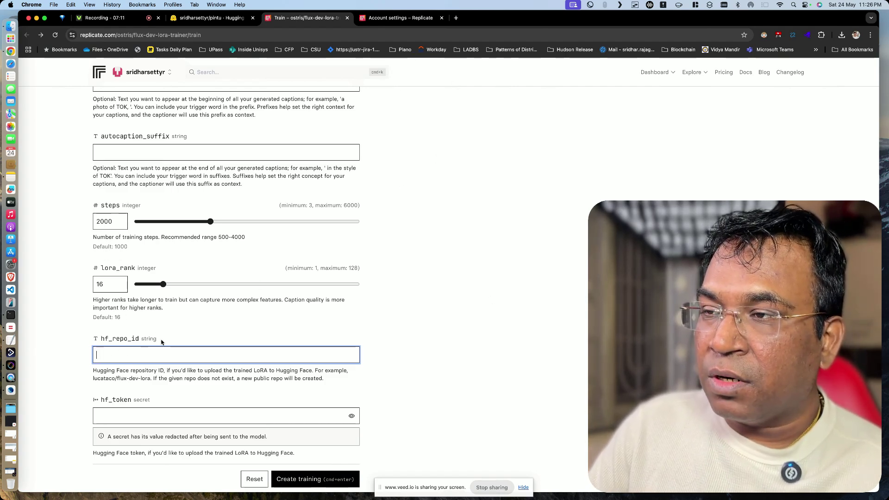
click(211, 18)
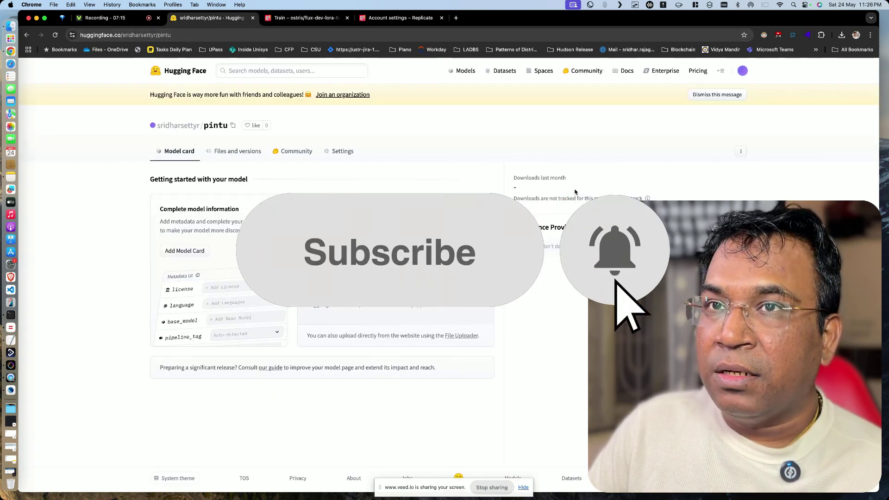
click(742, 70)
click(742, 71)
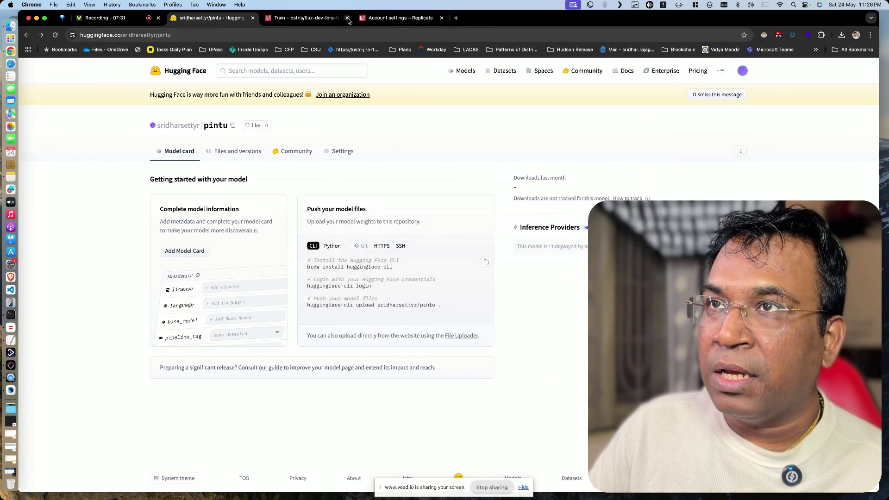
click(306, 19)
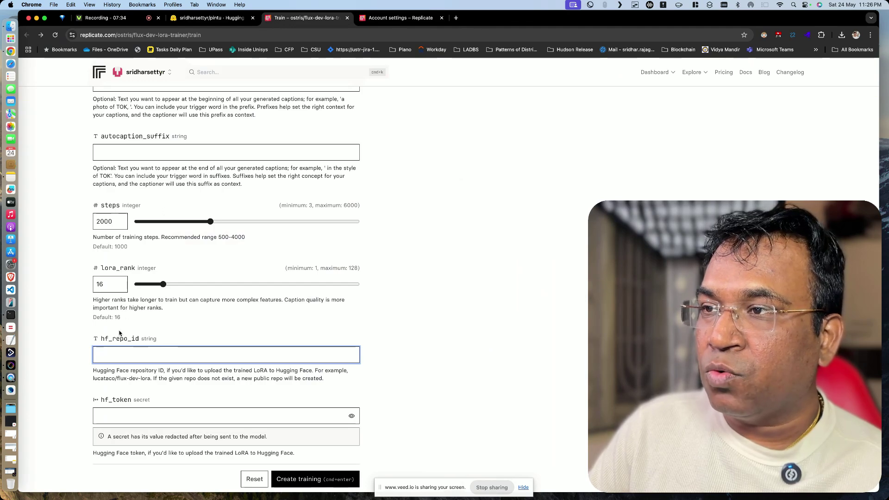
text(sridharsettyr/pintu)
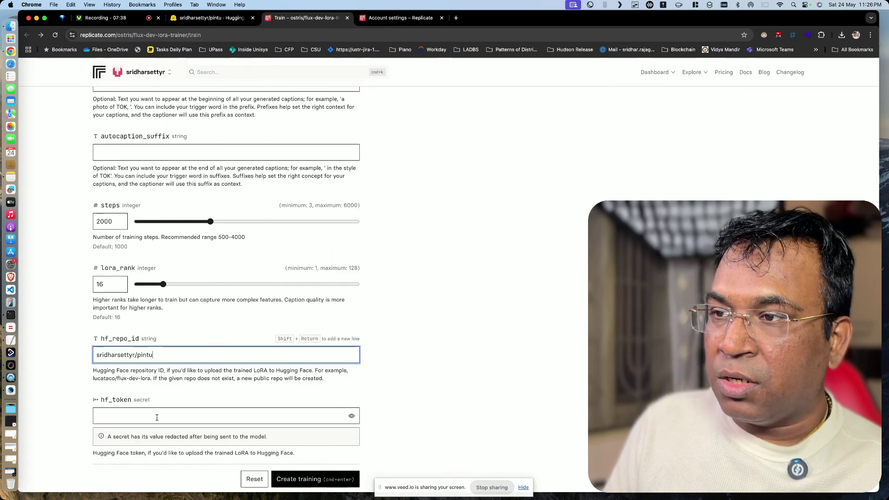
click(211, 19)
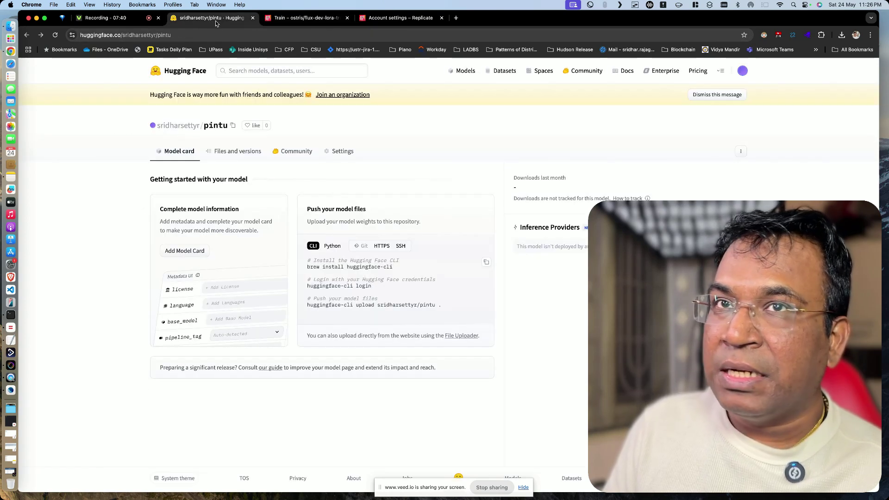
click(743, 71)
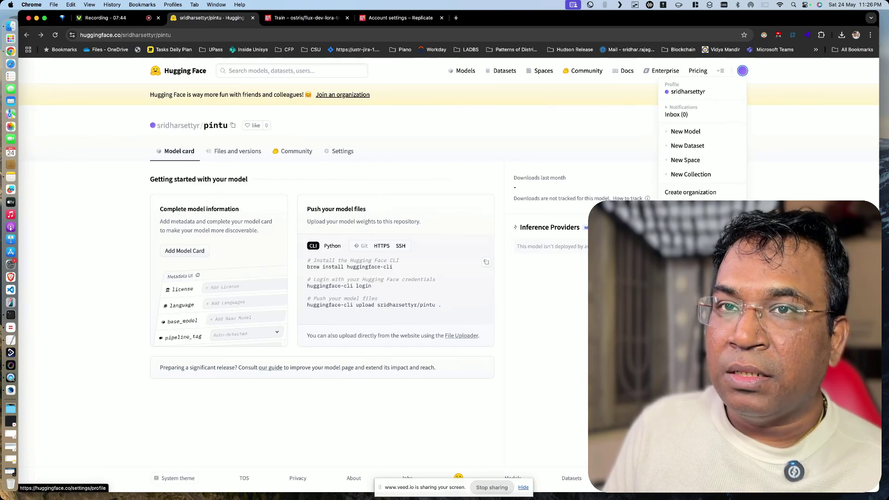
Step: Start a new Hugging Face access token named 'pintu'
click(678, 208)
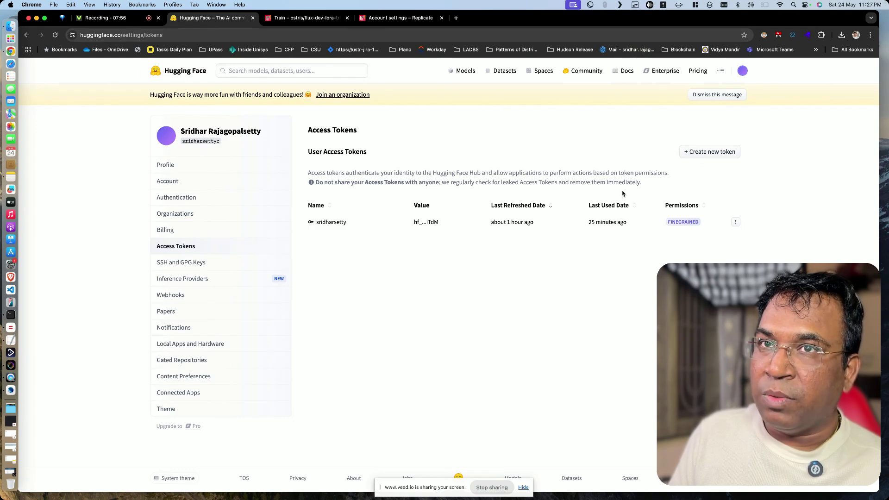
click(705, 159)
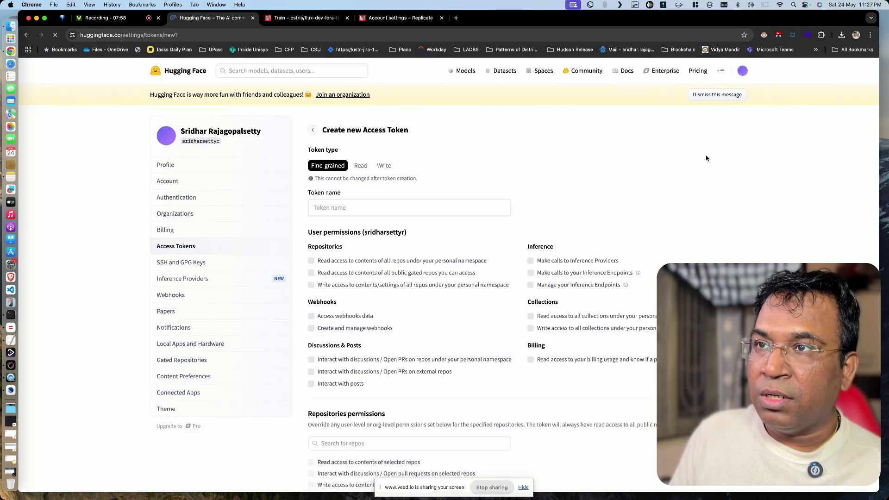
click(349, 209)
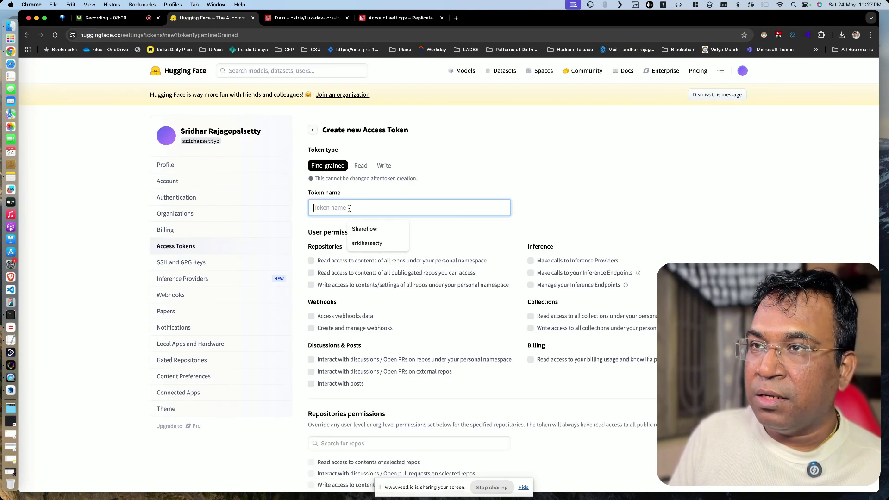
text(pintu)
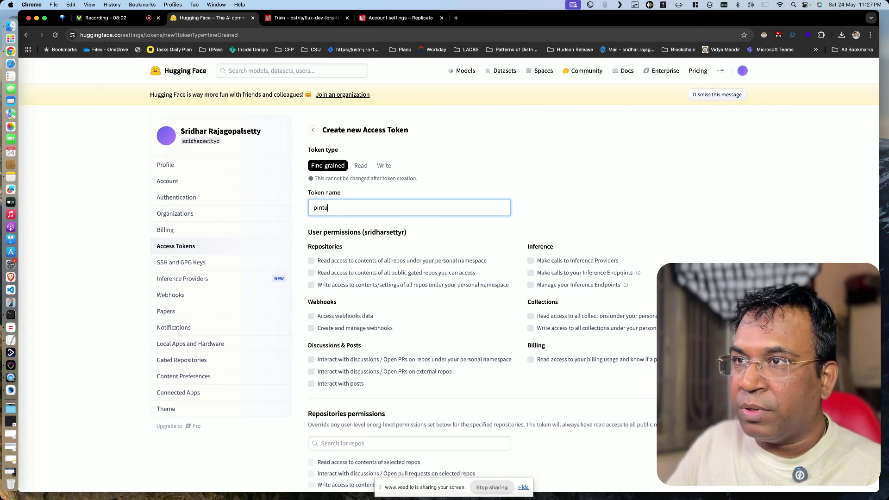
Step: Grant the token repo read/write, Inference Providers, inference endpoints, webhooks and discussions permissions
click(311, 261)
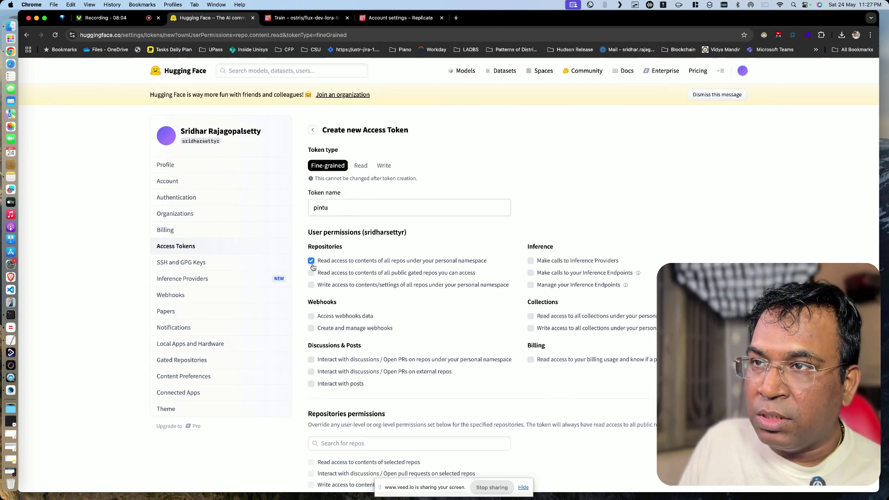
click(311, 273)
click(311, 285)
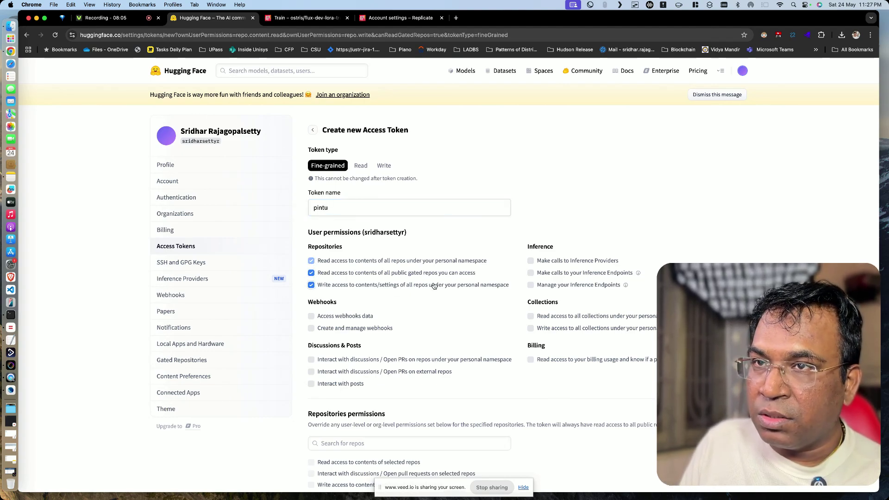
click(531, 261)
click(531, 286)
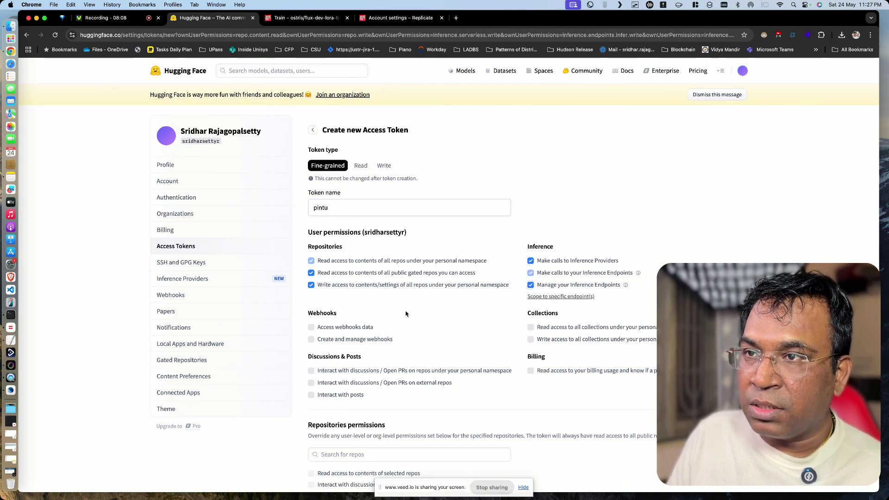
click(311, 339)
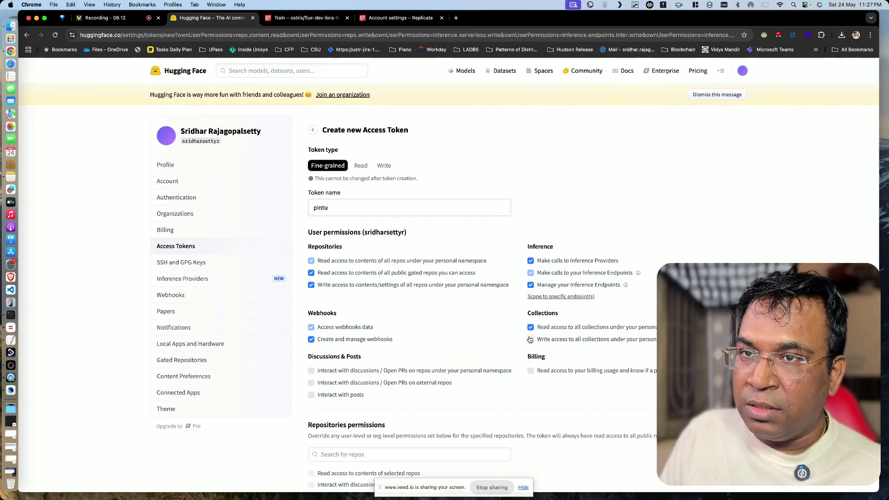
click(319, 371)
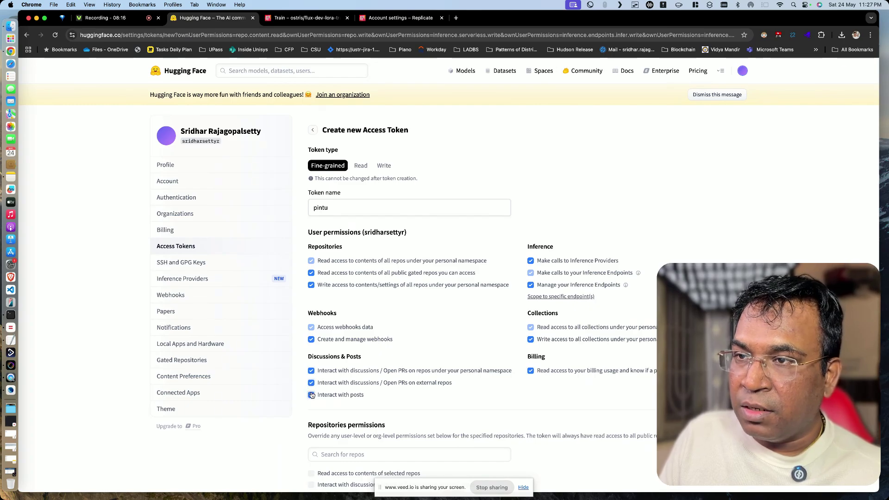
Step: Copy the new token's value and return to the Replicate training form
scroll(312, 395, down, 10)
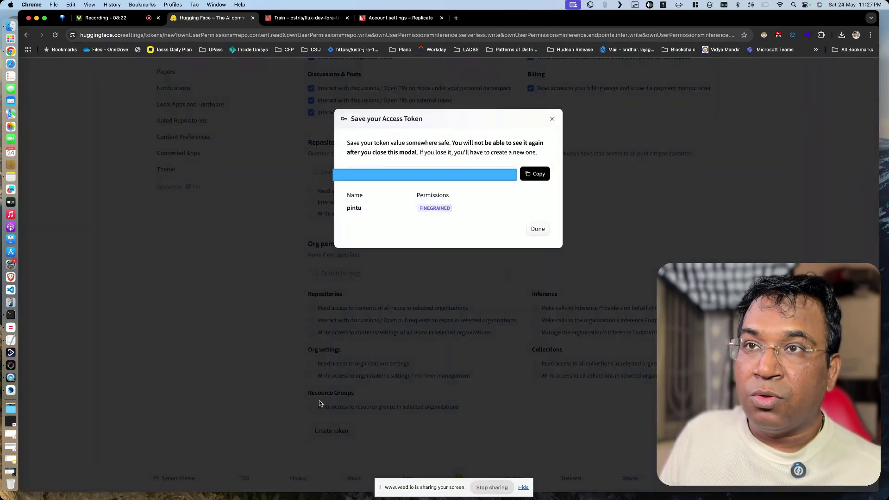
click(541, 176)
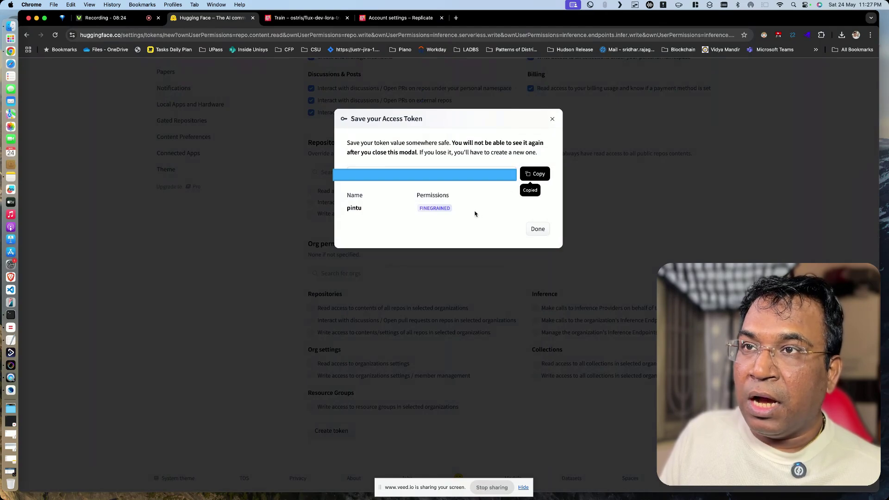
click(537, 229)
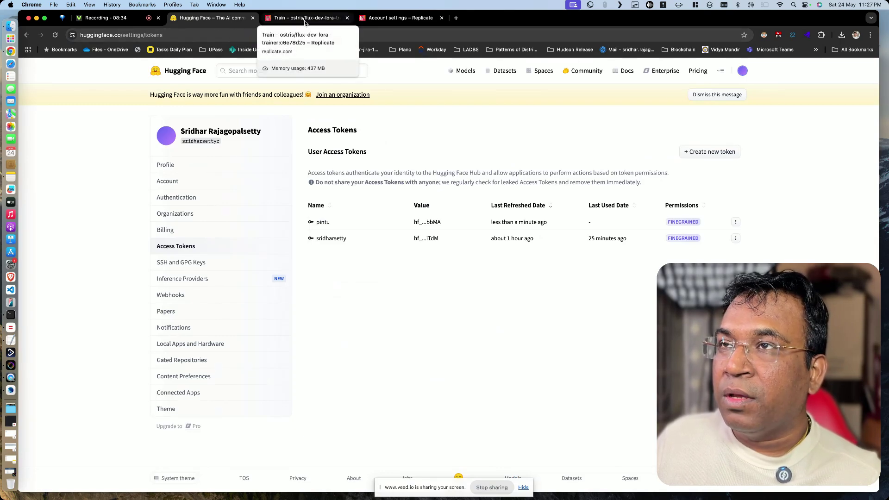
click(305, 19)
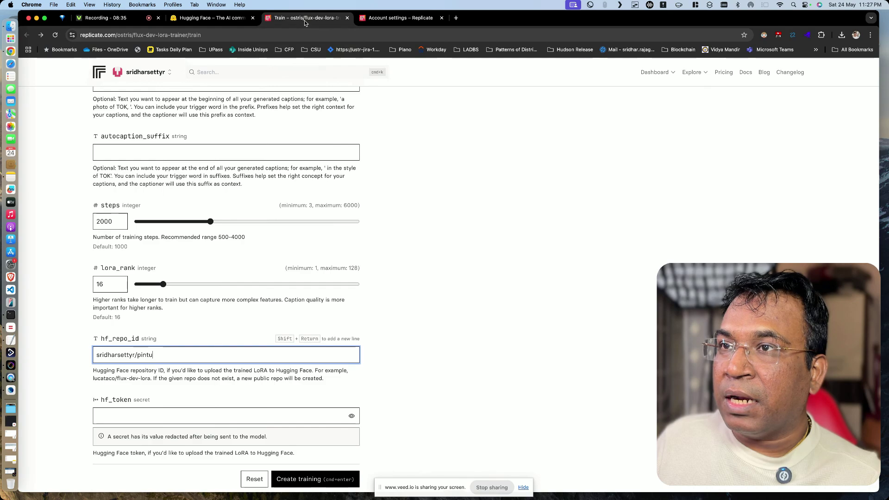
Step: Paste the Hugging Face token into the hf_token field and create the training run
click(126, 418)
key(super+v)
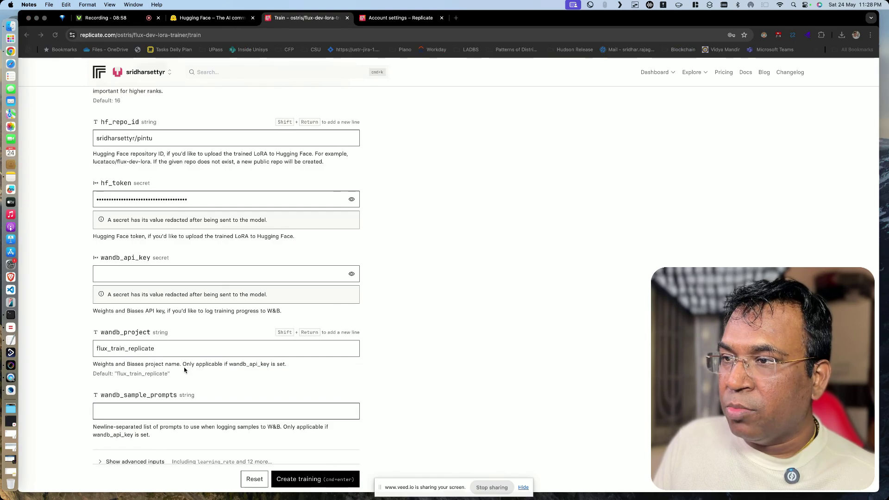
scroll(374, 407, down, 3)
click(328, 430)
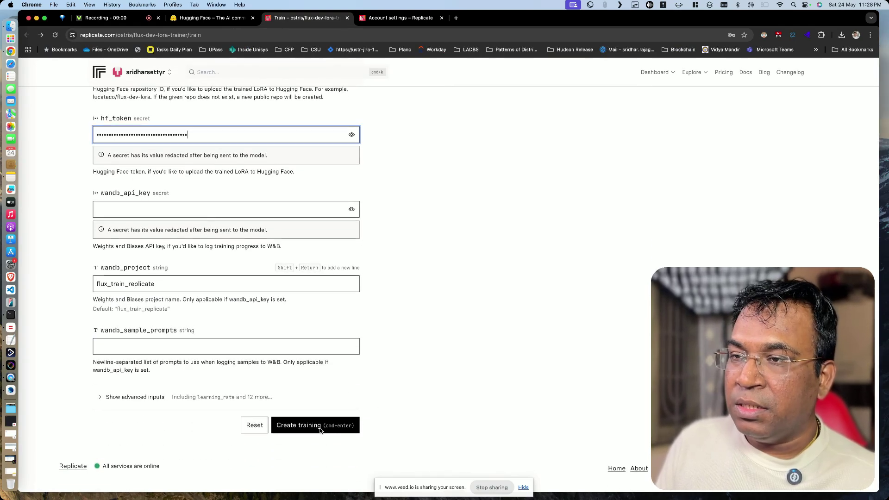
click(323, 431)
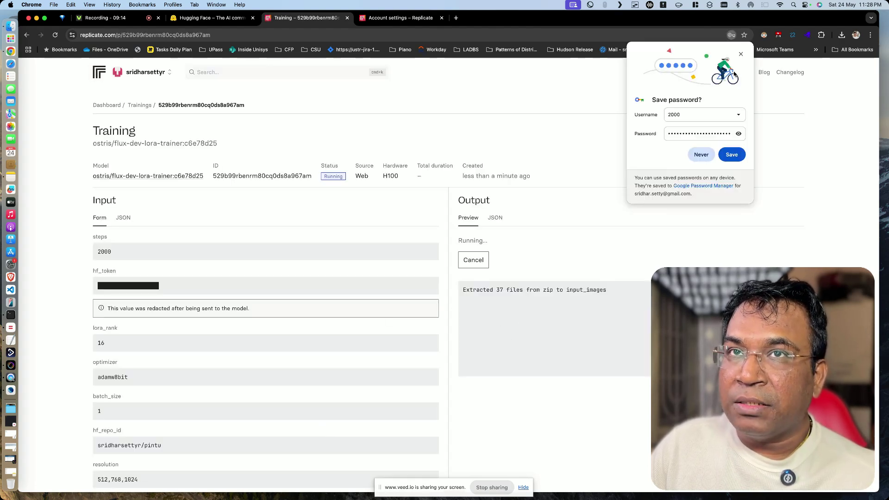
Step: Dismiss the save-password prompt and review the succeeded darwin training's inputs and output
click(741, 54)
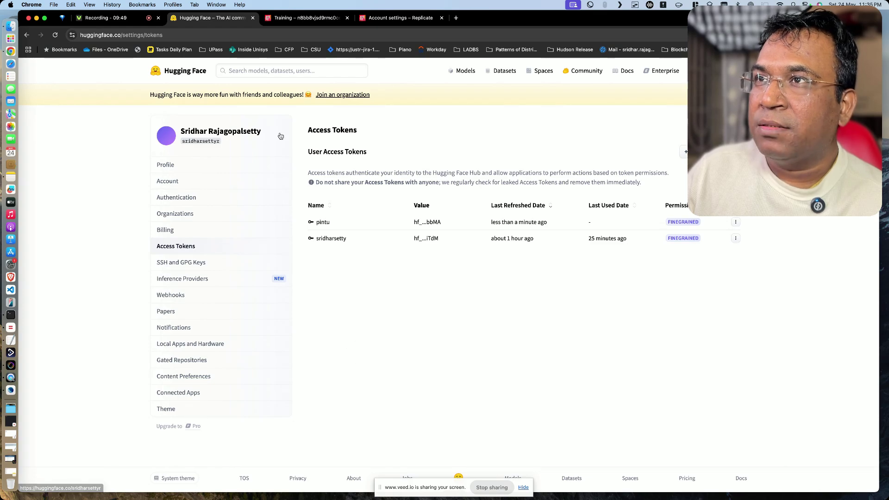
click(298, 21)
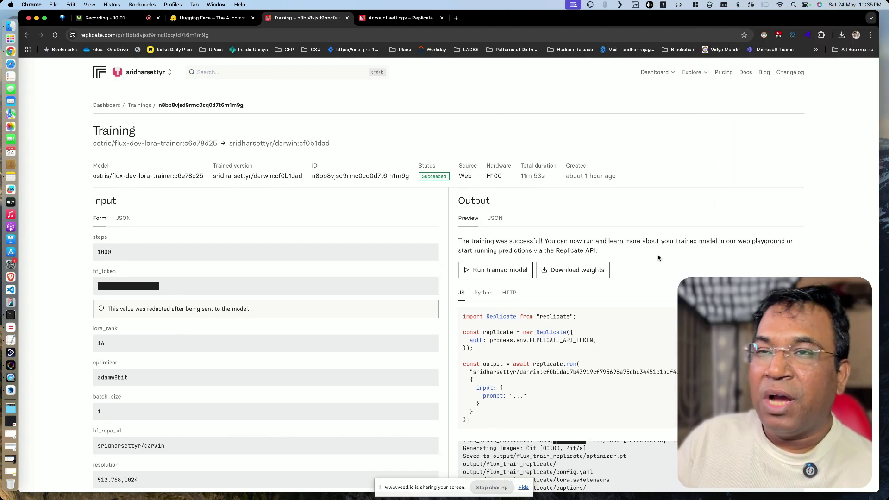
scroll(186, 345, down, 1)
scroll(187, 346, down, 5)
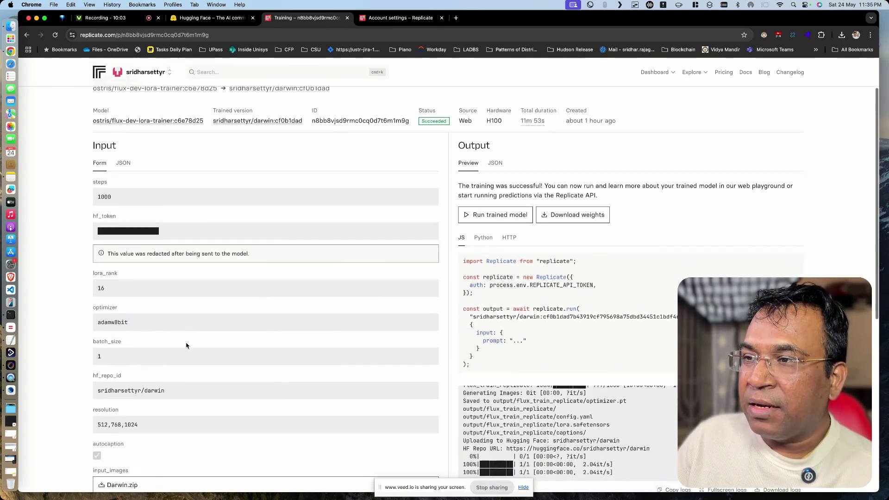
scroll(187, 345, up, 5)
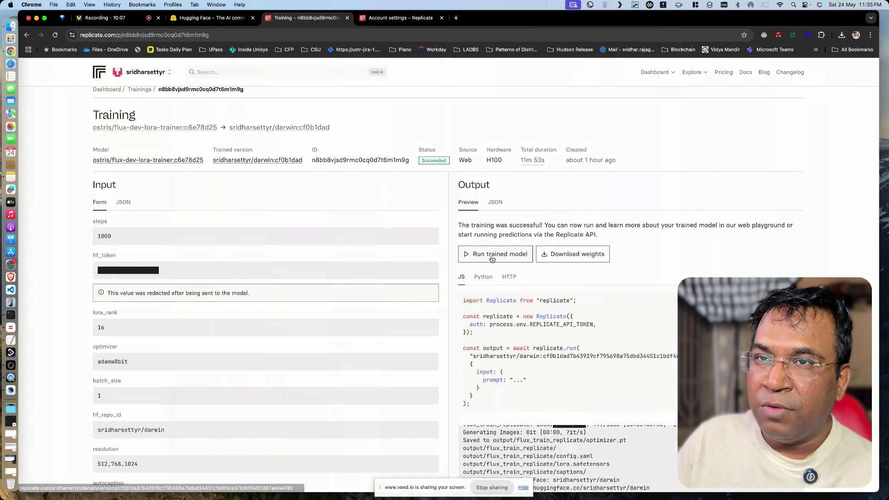
Step: In the darwin model's playground, run the prompt 'photo of darwin in Spaceshuttle wearing space suite'
click(492, 260)
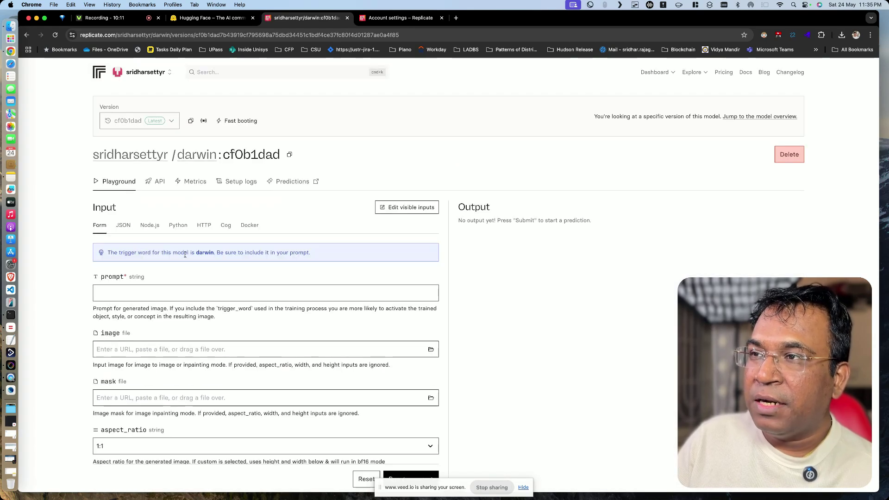
scroll(192, 280, down, 3)
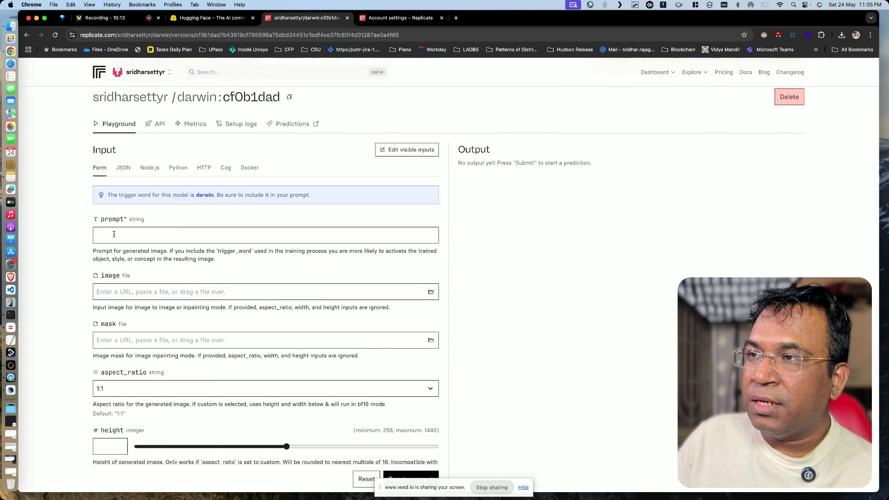
click(113, 234)
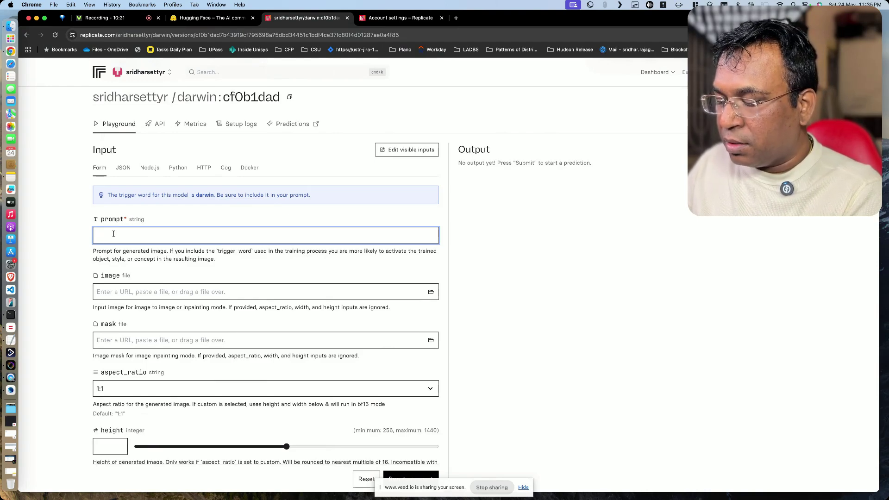
text(photo of)
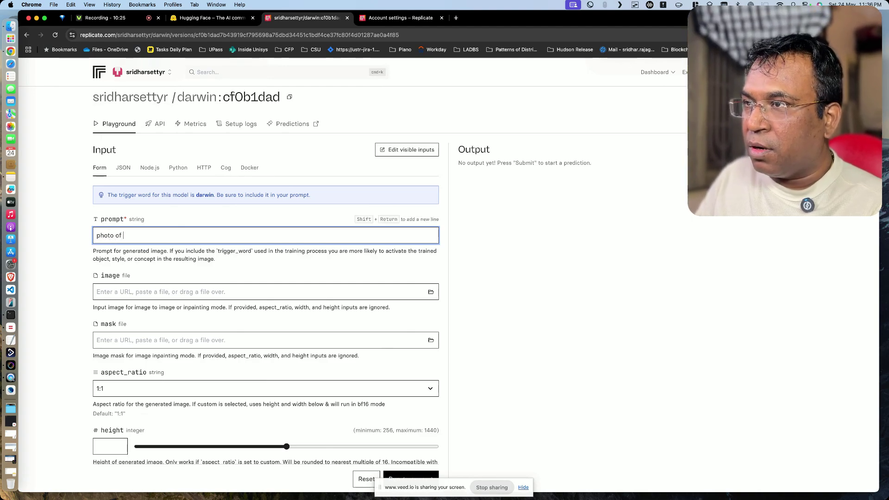
text( darwin in)
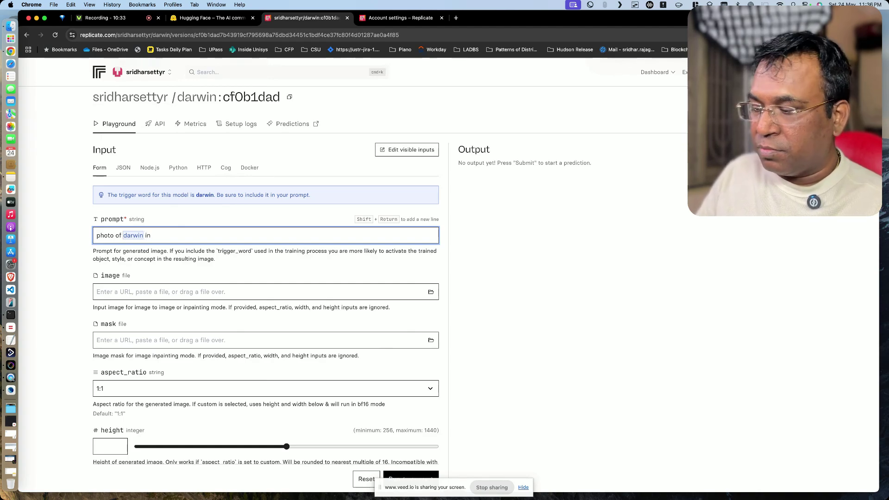
text(ceshuttle)
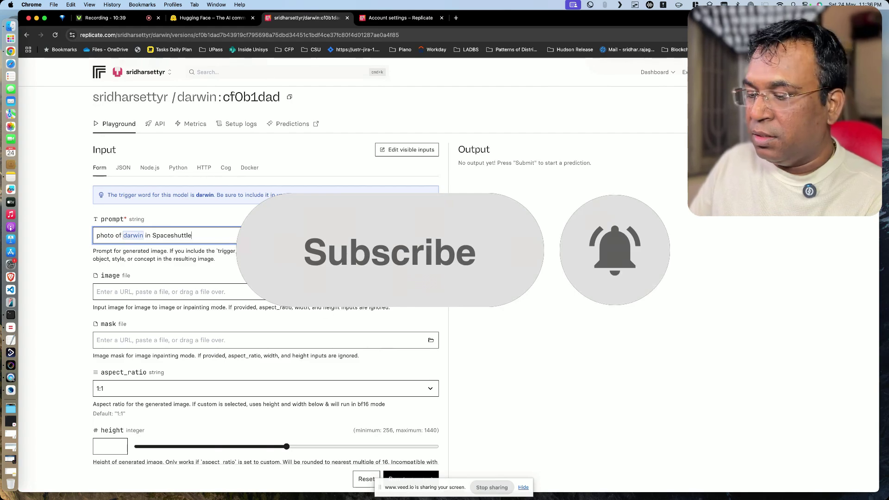
text(wearing )
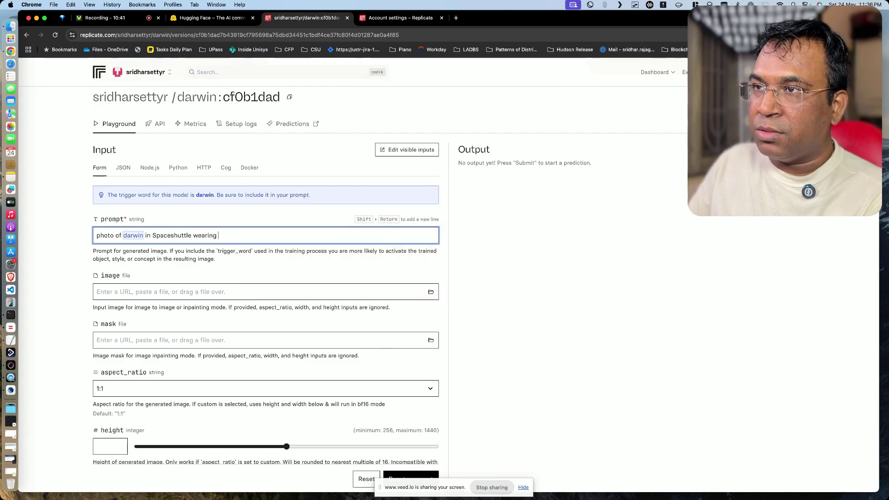
text(space suite)
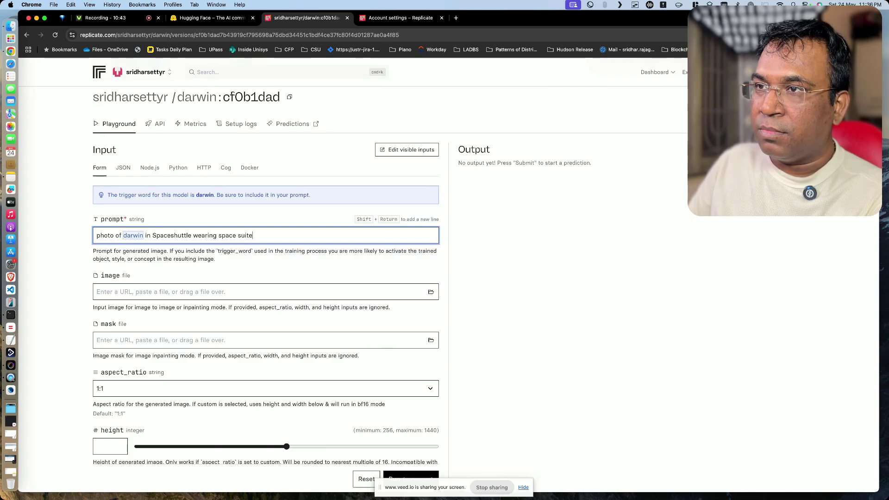
scroll(444, 278, down, 1)
scroll(444, 278, down, 5)
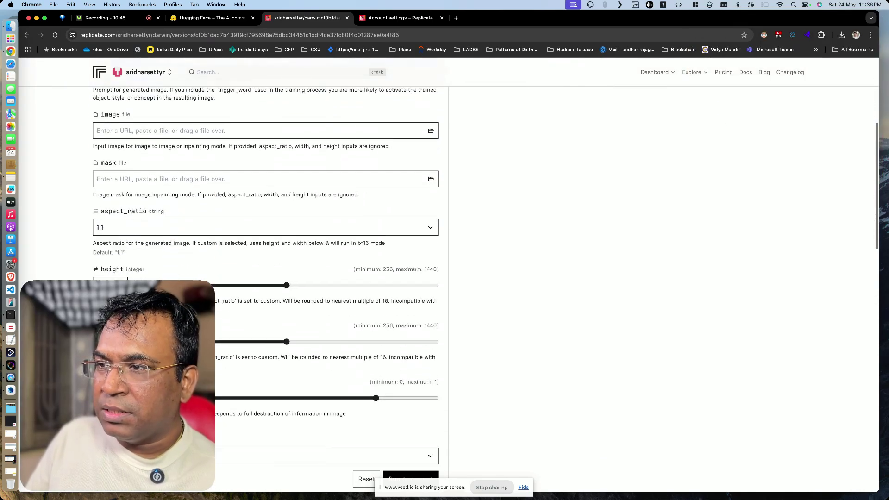
scroll(265, 278, down, 6)
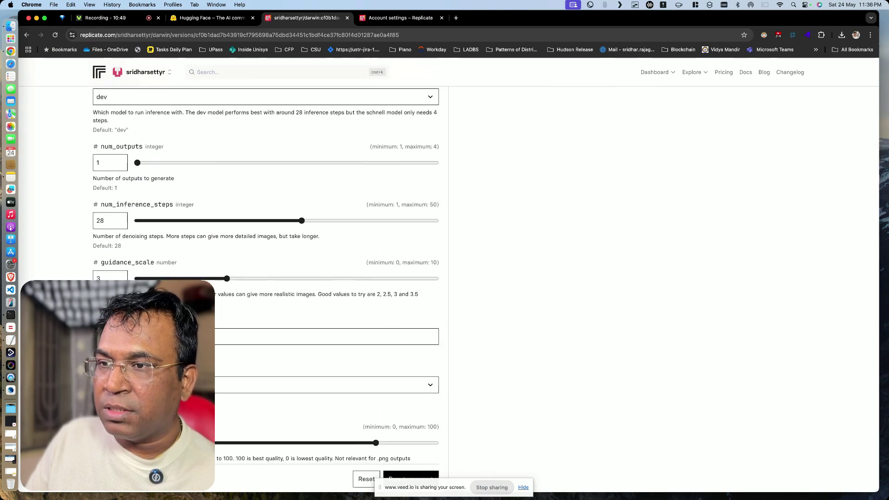
key(super+Return)
scroll(225, 350, up, 10)
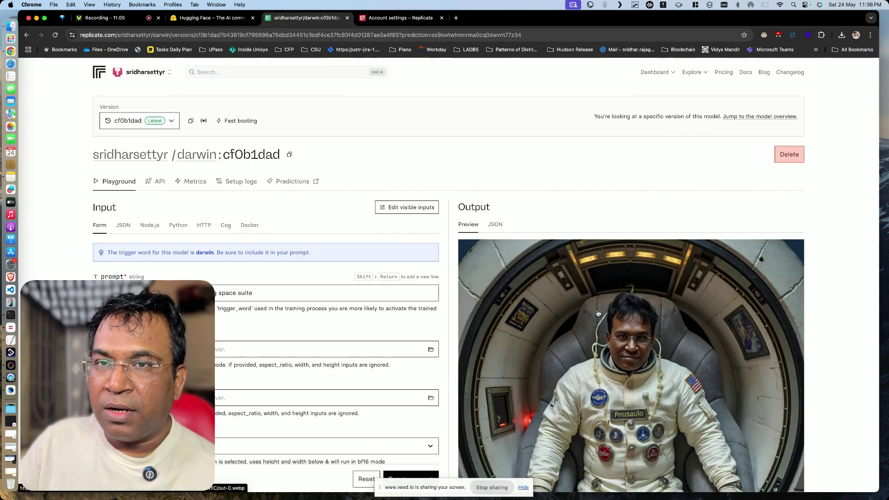
Step: Download the generated space-suit image as a .webp file
scroll(598, 314, down, 5)
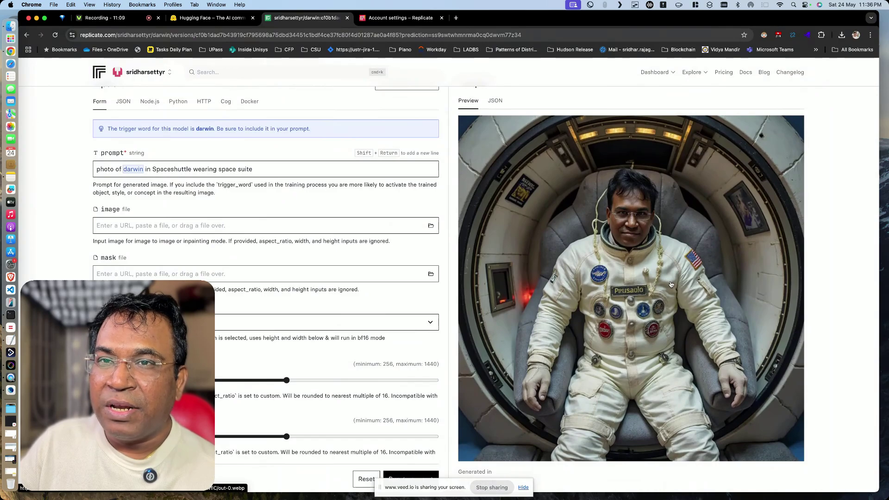
scroll(656, 267, up, 3)
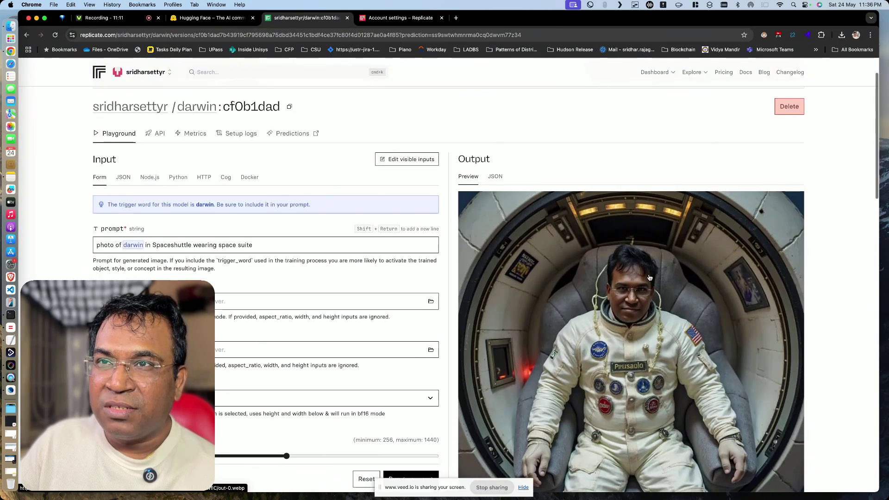
scroll(673, 217, down, 8)
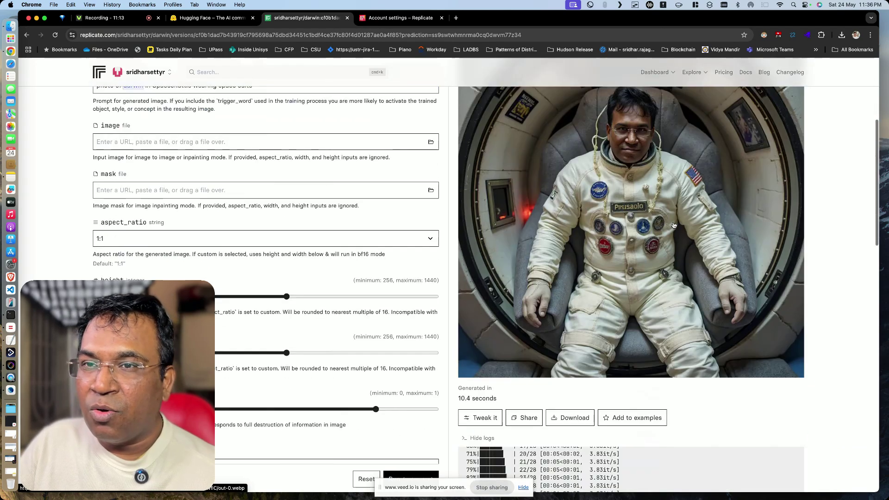
click(566, 374)
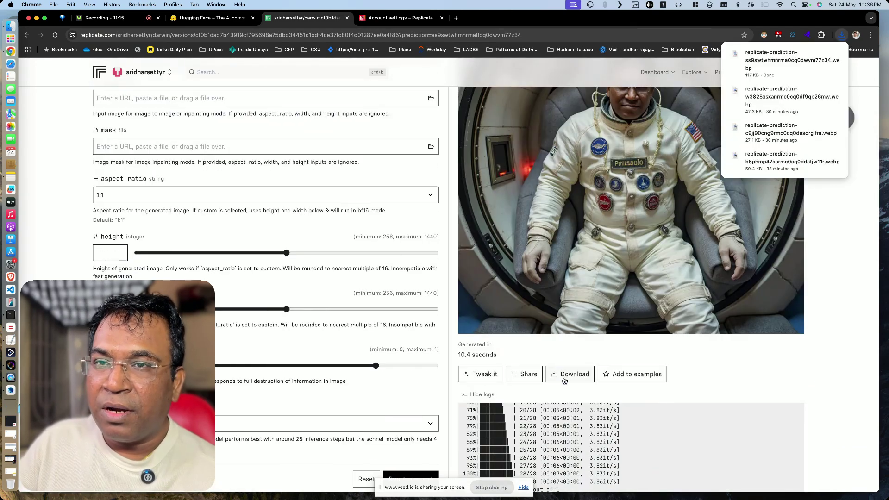
scroll(331, 172, up, 6)
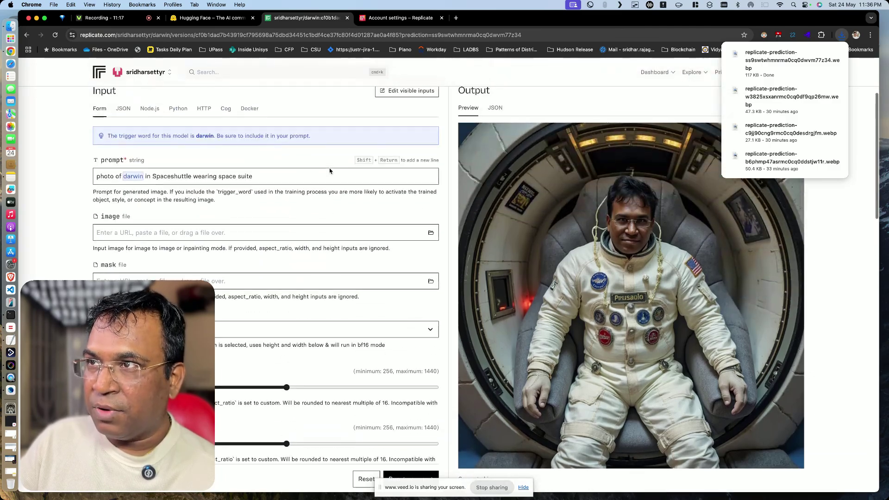
click(170, 181)
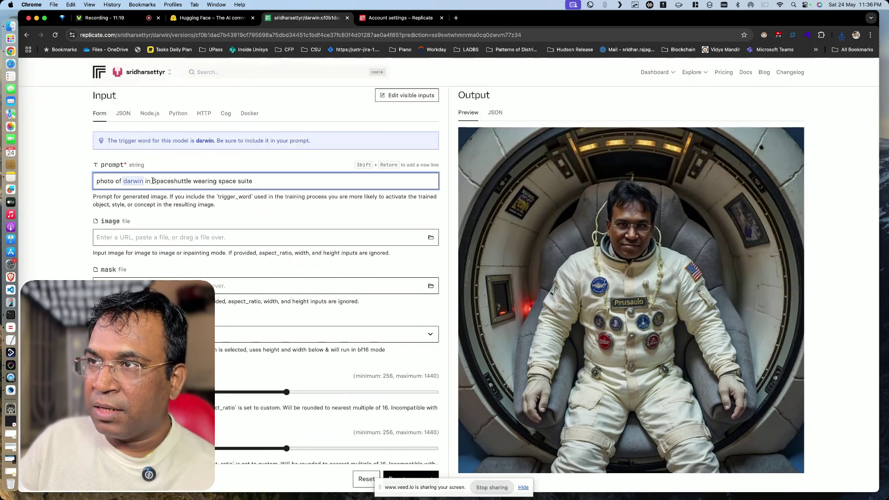
Step: Change the prompt to 'photo of darwin wearing a suit with a tie' and run it
drag(153, 180, 267, 180)
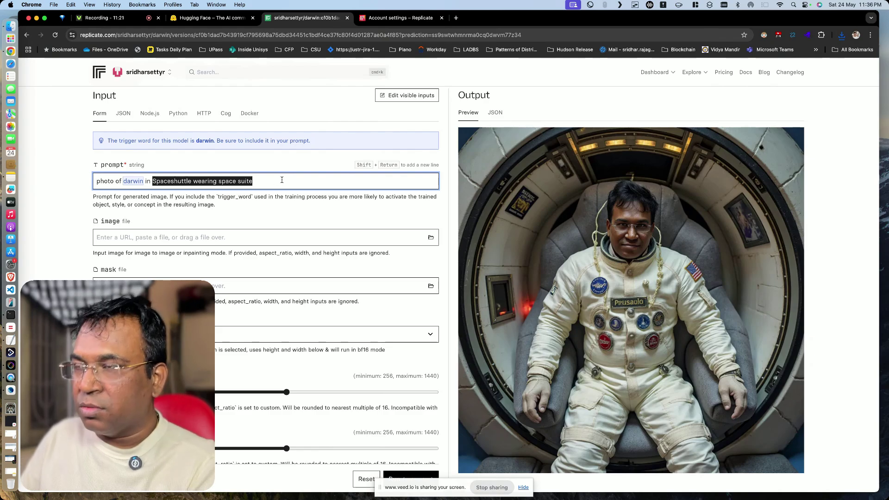
text(suite)
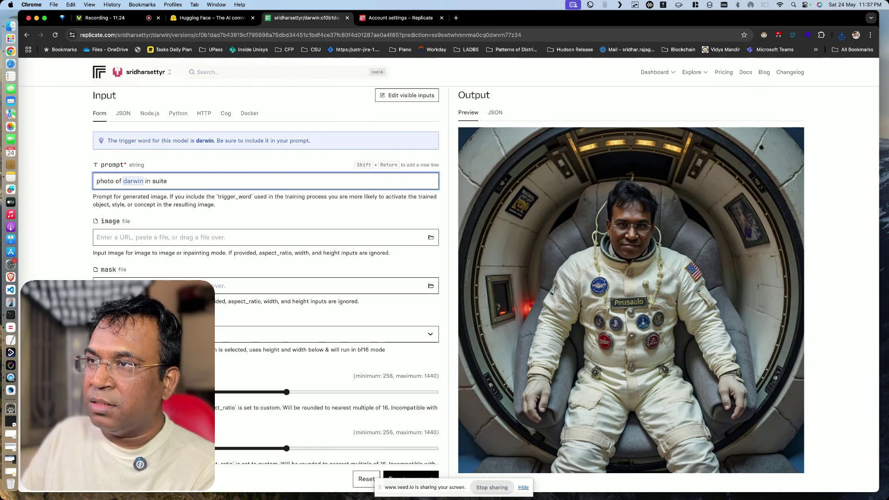
key(BackSpace)
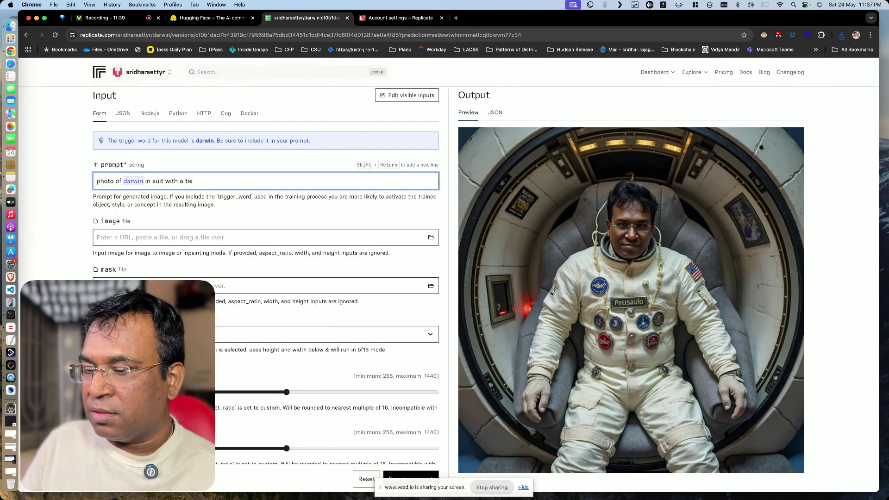
double_click(148, 181)
text(wearing)
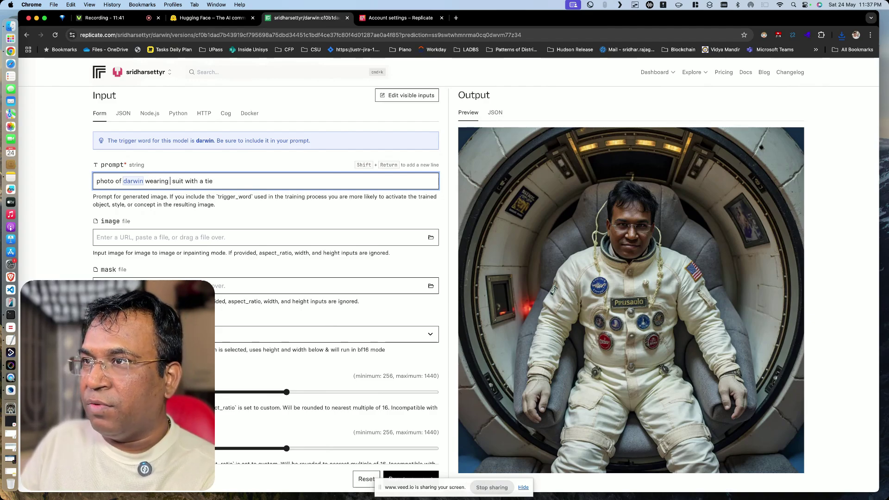
text( a)
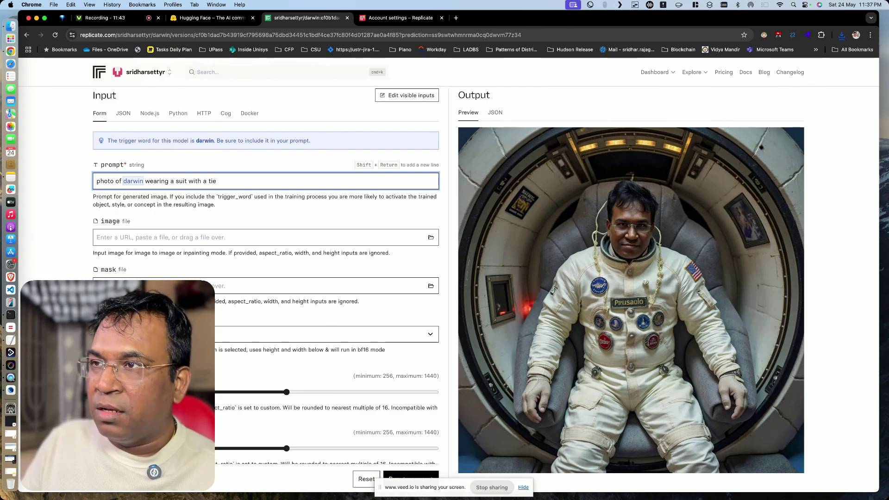
key(Return)
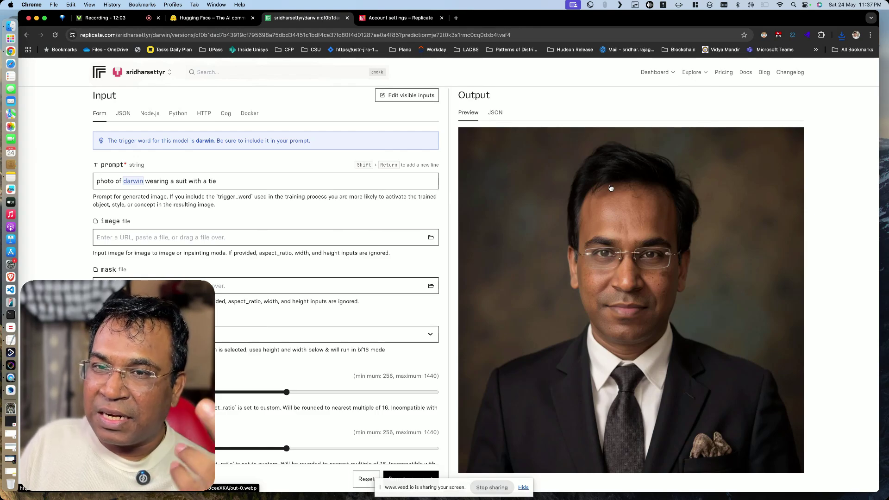
Step: Download the suit-and-tie portrait as a .webp file
scroll(616, 259, down, 2)
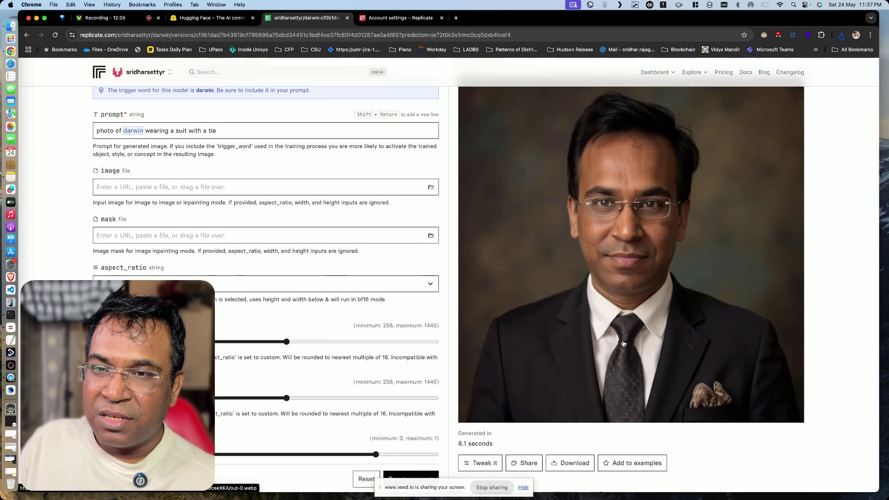
click(572, 460)
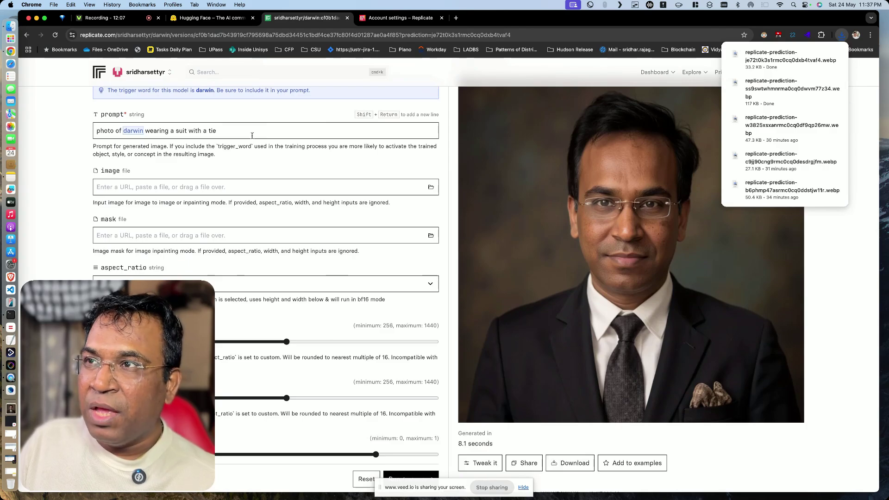
click(227, 132)
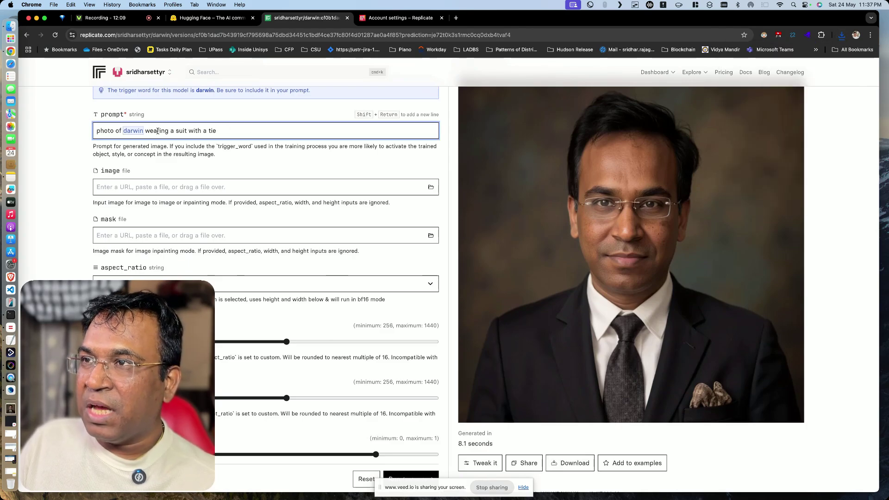
Step: Change the prompt ending to 'wearing a iron man suite', run it, and download the image
drag(146, 131, 230, 131)
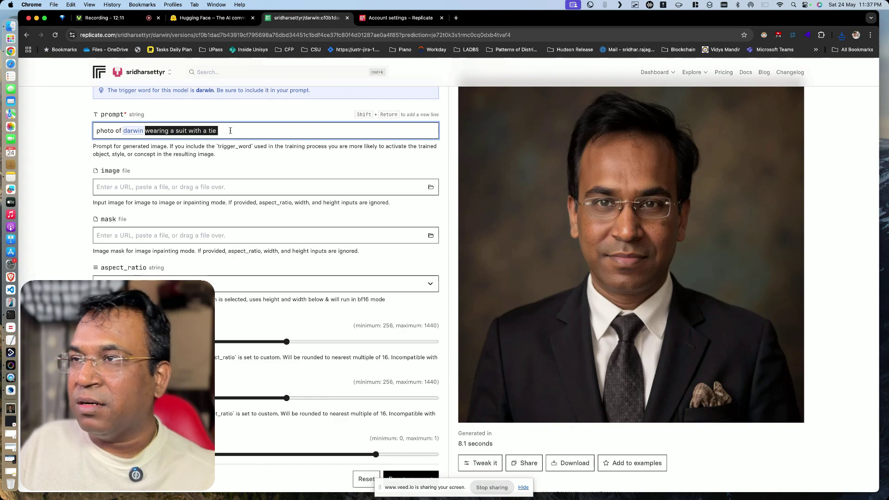
text(wearing a)
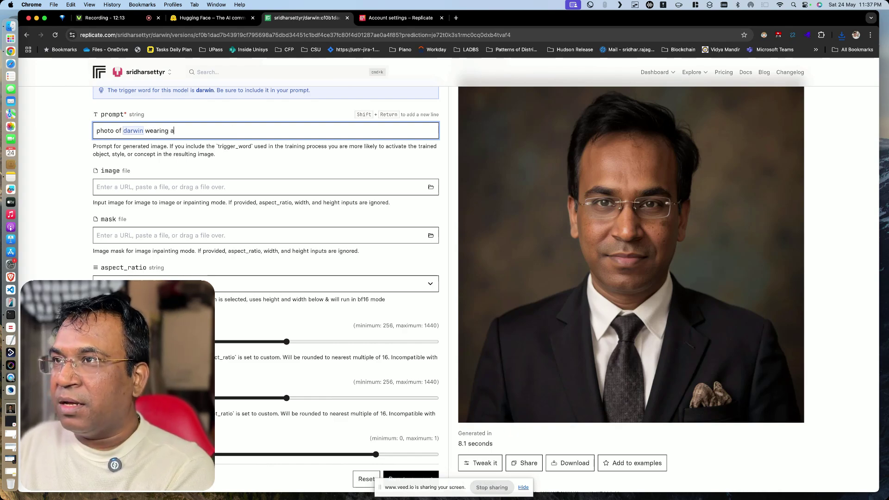
text( i)
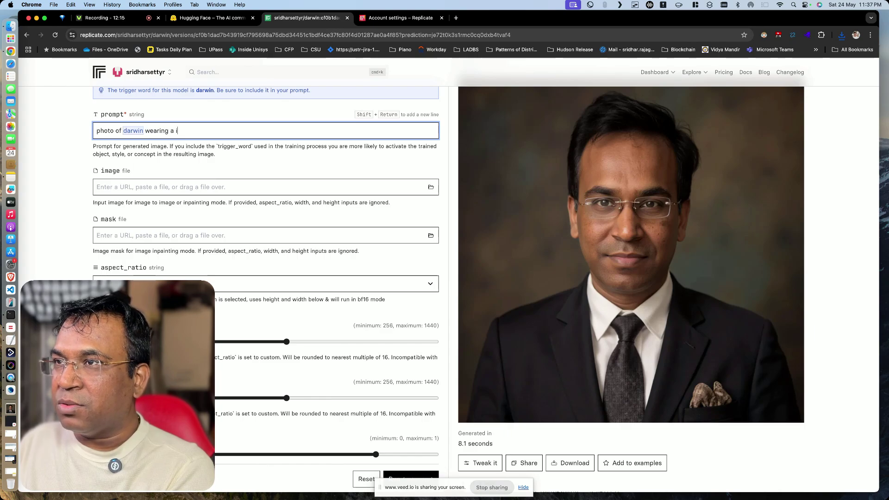
text(ron man suite)
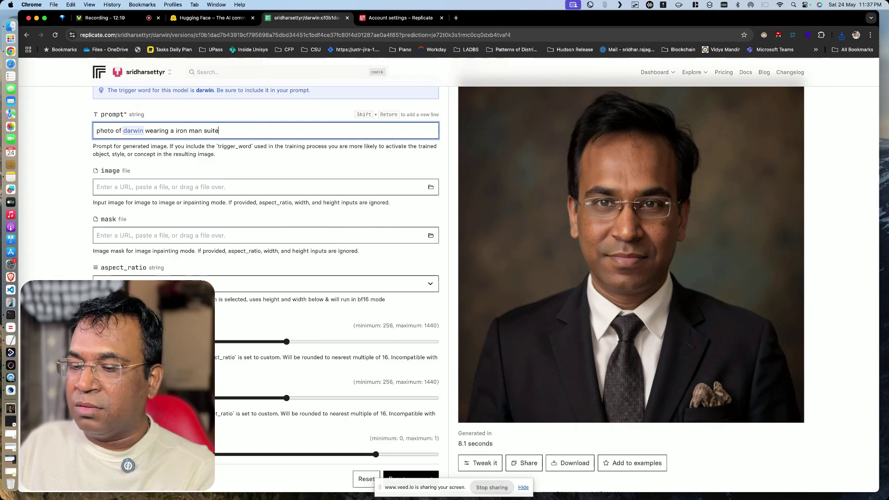
key(Return)
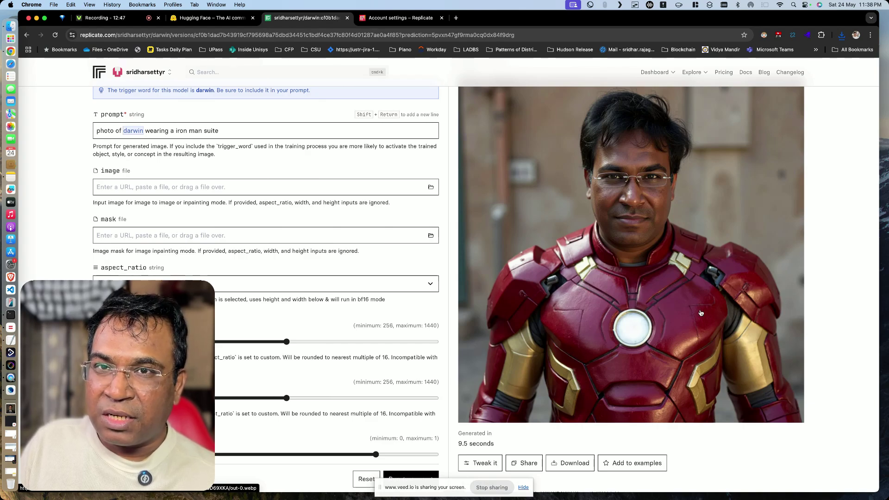
click(571, 462)
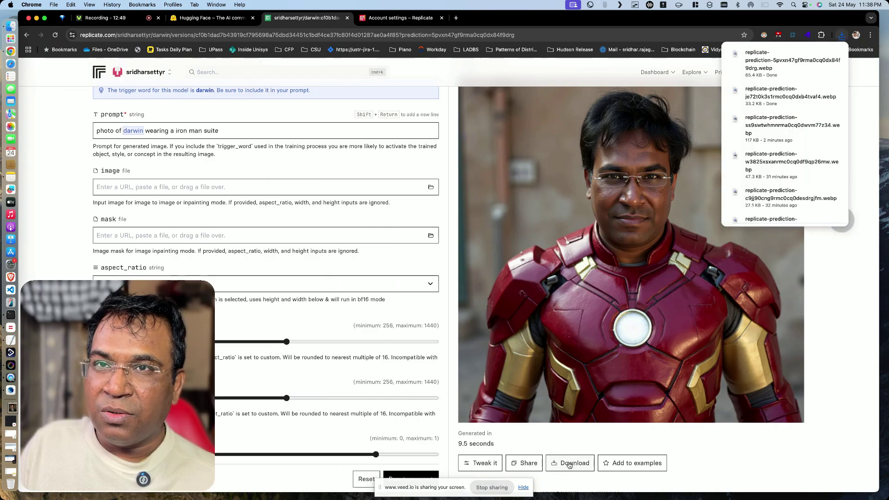
click(225, 127)
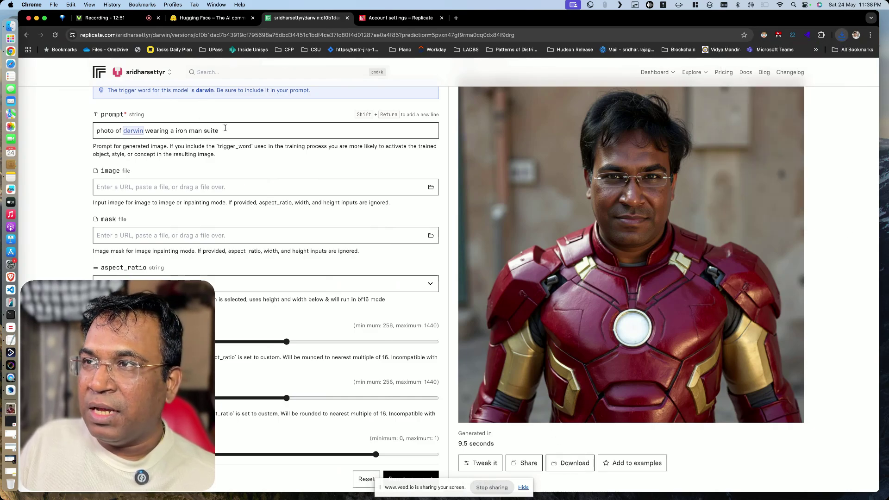
Step: Replace the prompt with the darwin-having-coffee-in-Starbucks-with-friends description and run it
key(super+a)
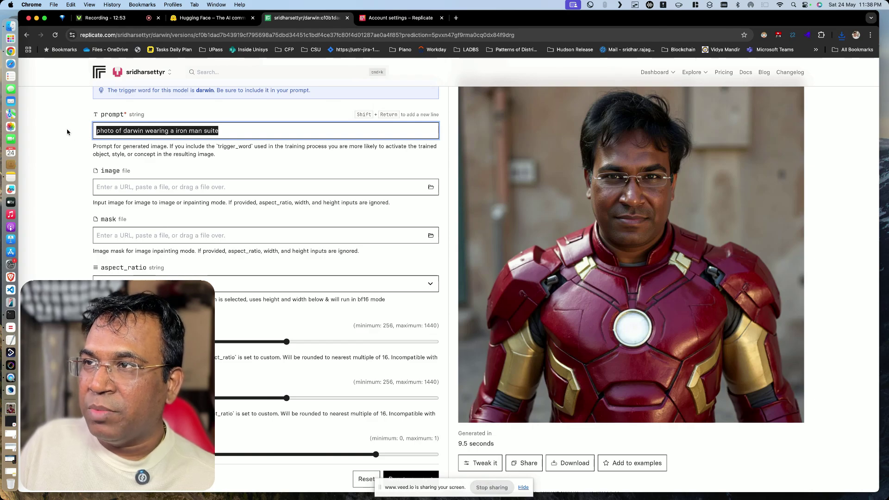
text(photo)
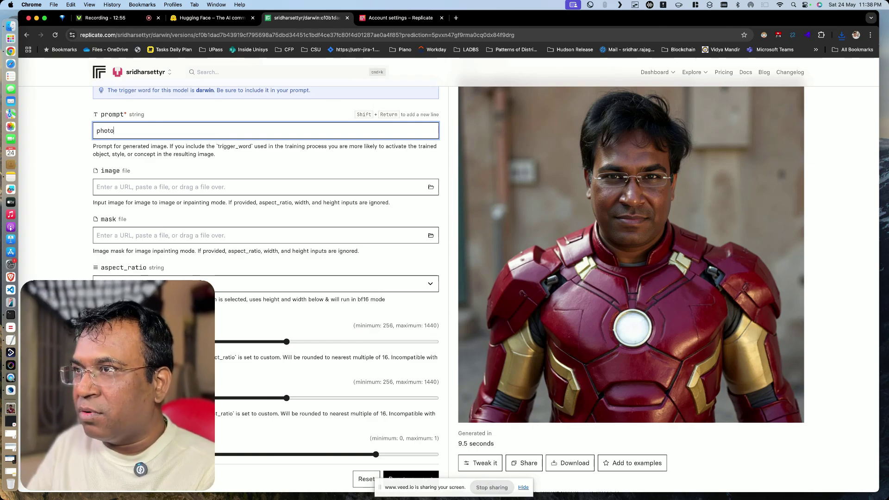
text( of darwin ha)
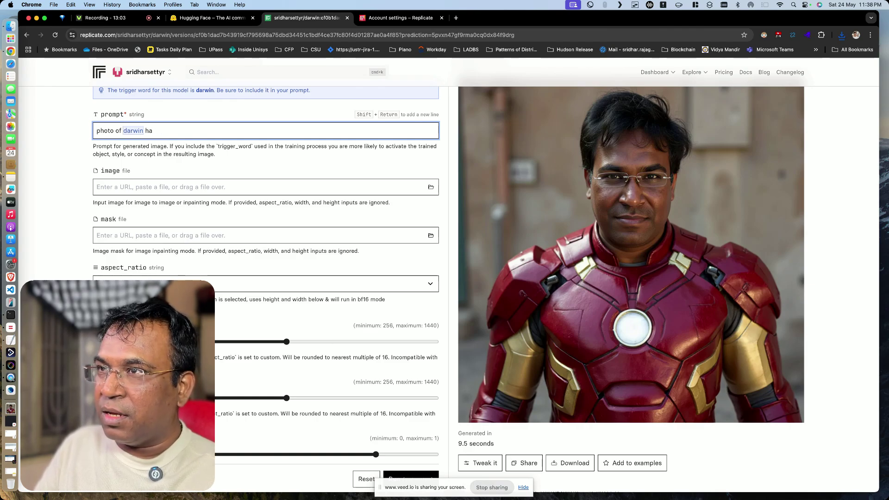
text(ffee with)
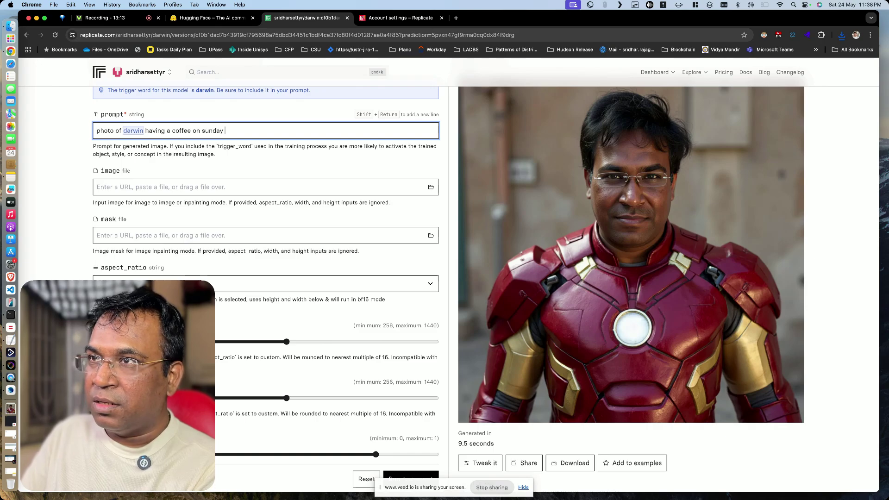
key(BackSpace)
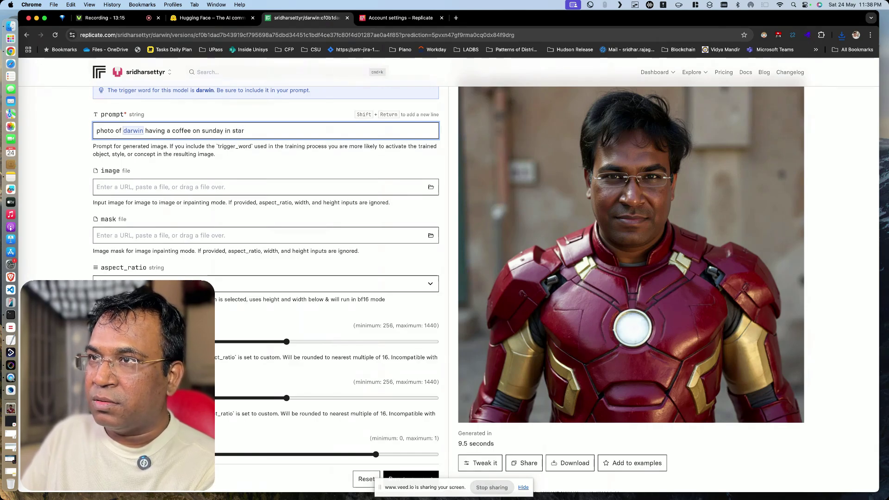
text(bucks weari)
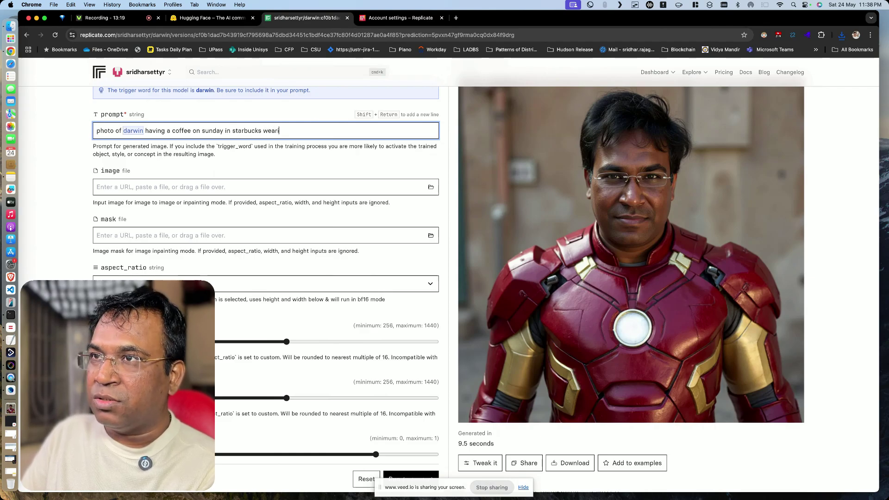
text(ng casuals )
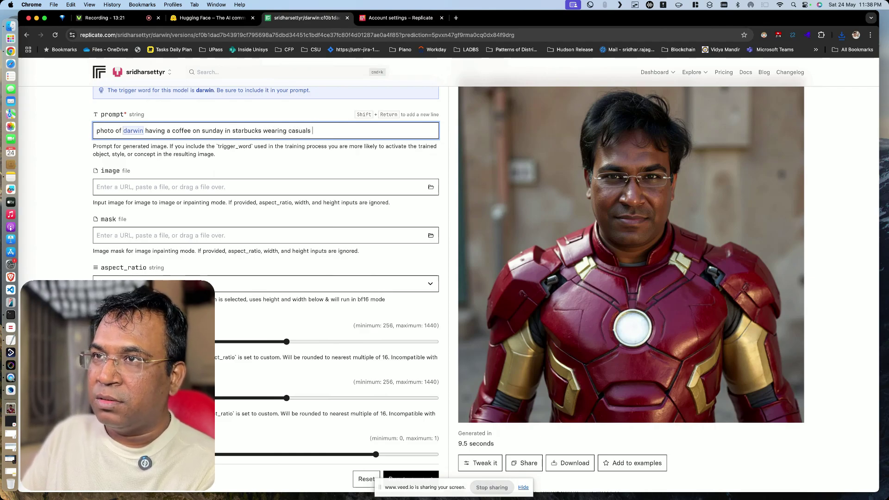
text(with friends)
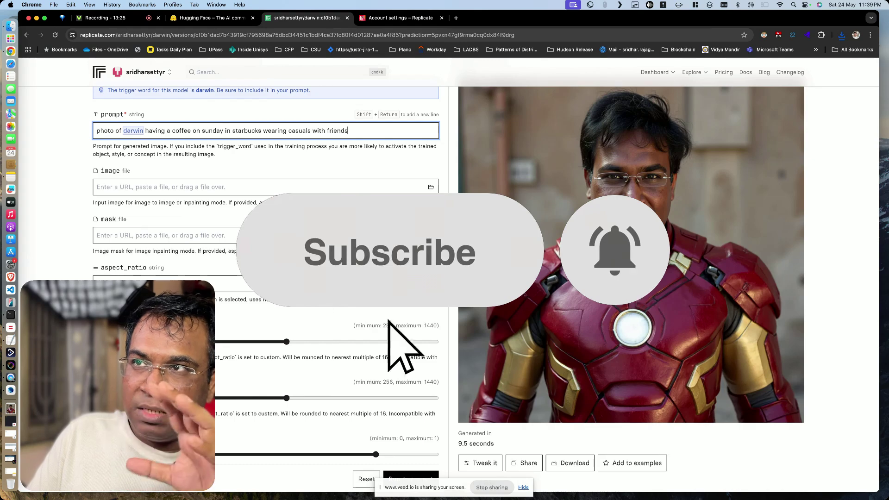
key(Return)
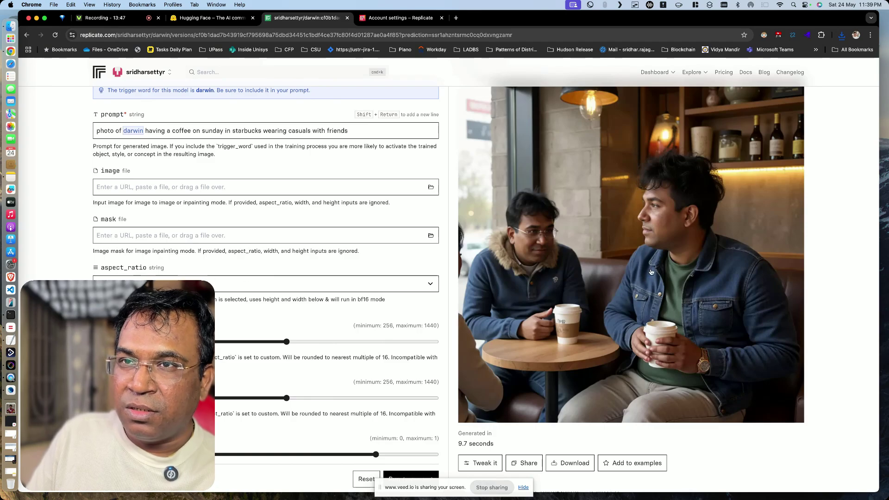
Step: Download the Starbucks image as .webp, close the downloads list, and scroll back up
scroll(625, 264, down, 1)
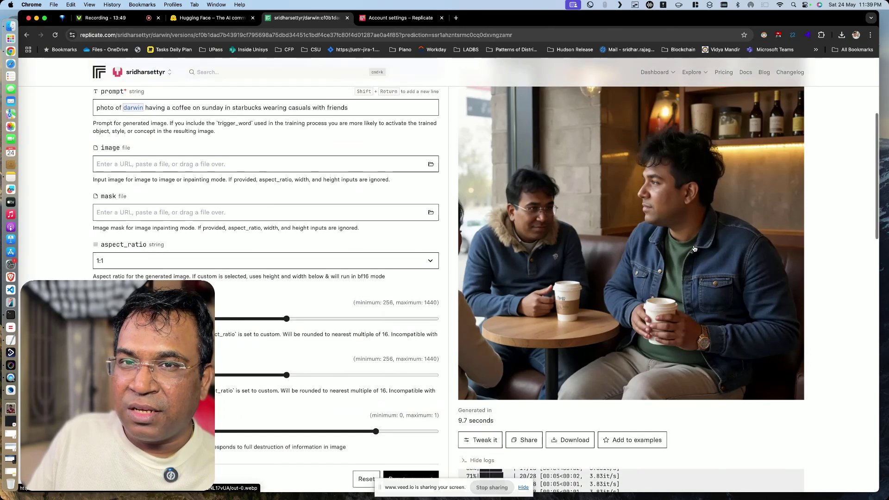
scroll(693, 248, up, 1)
scroll(694, 248, up, 1)
scroll(694, 249, down, 2)
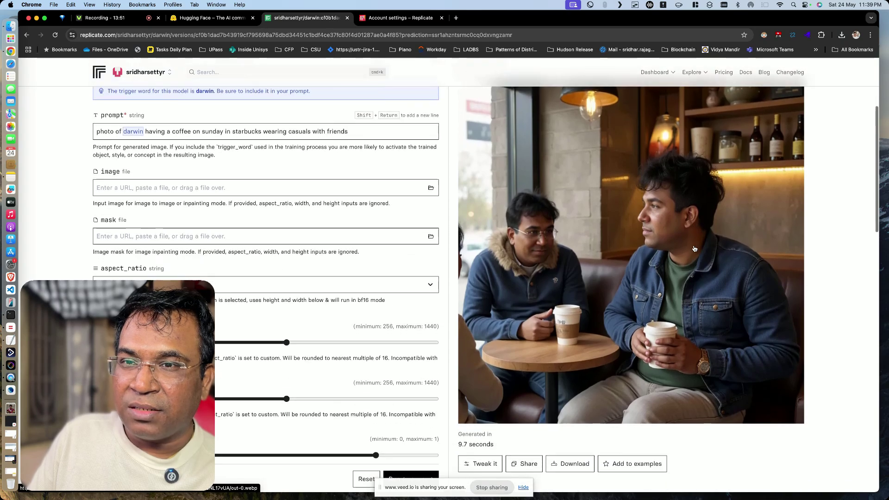
scroll(694, 248, up, 1)
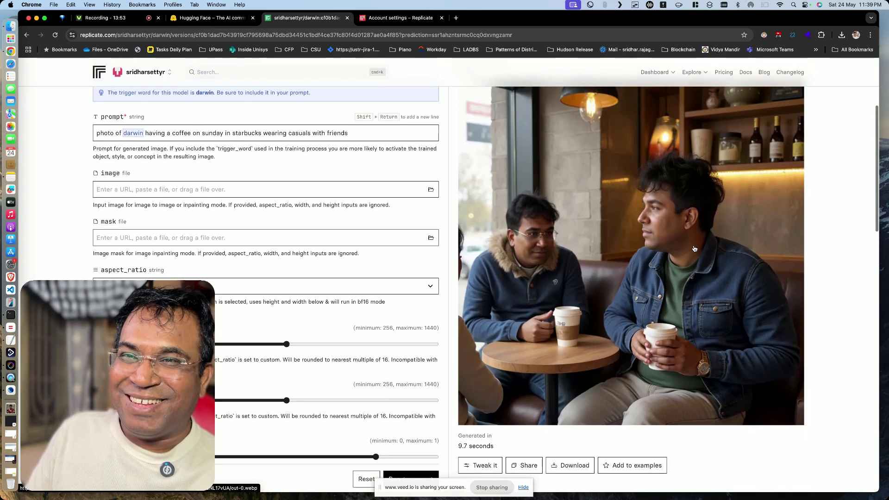
scroll(694, 248, down, 2)
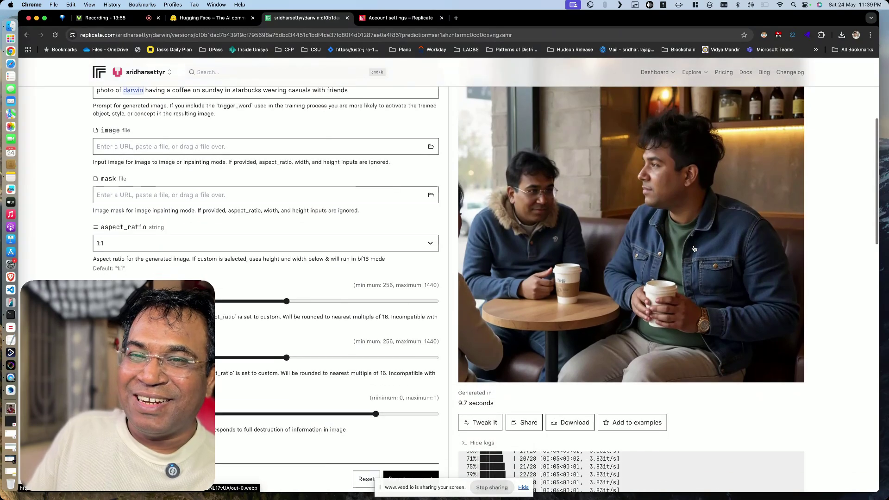
click(570, 423)
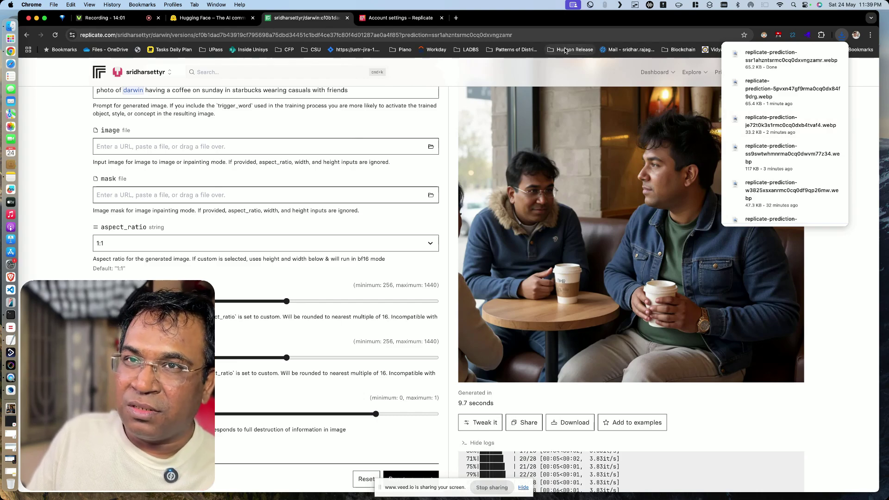
click(810, 286)
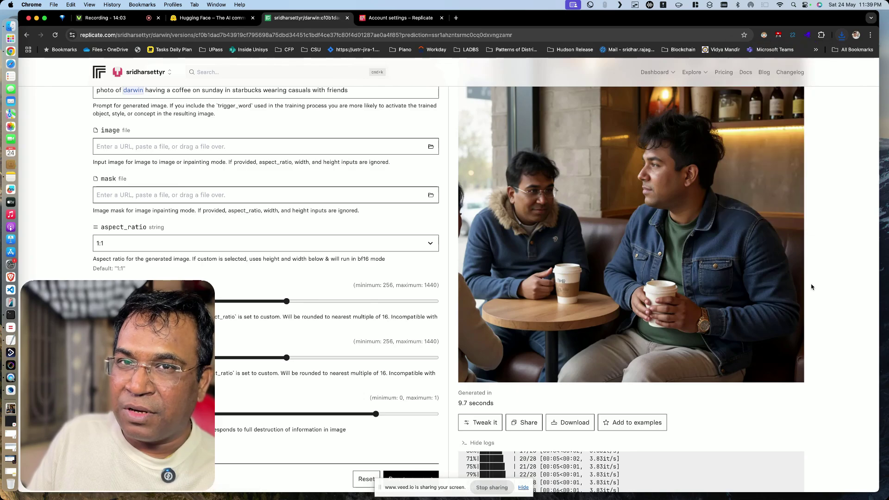
scroll(811, 287, up, 2)
scroll(811, 287, up, 3)
scroll(811, 287, down, 1)
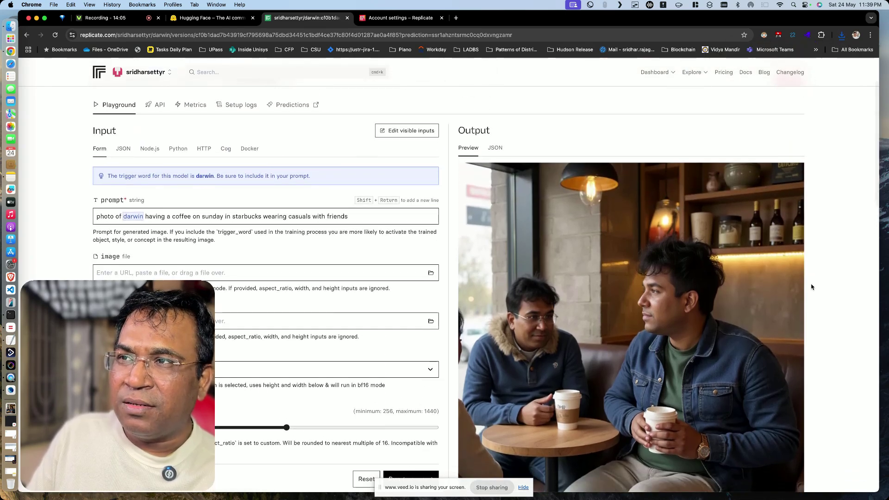